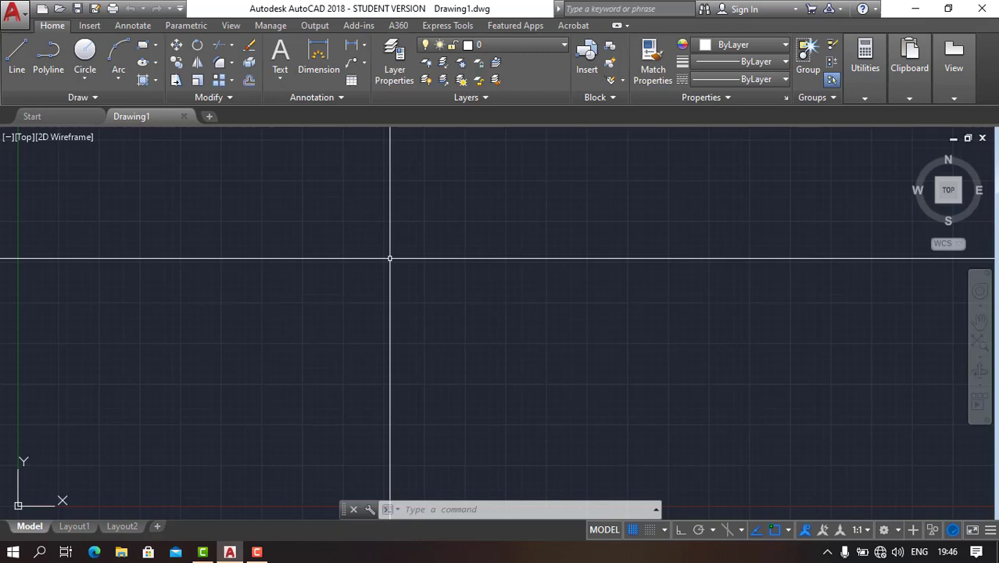
{"action": "type", "text": "un"}
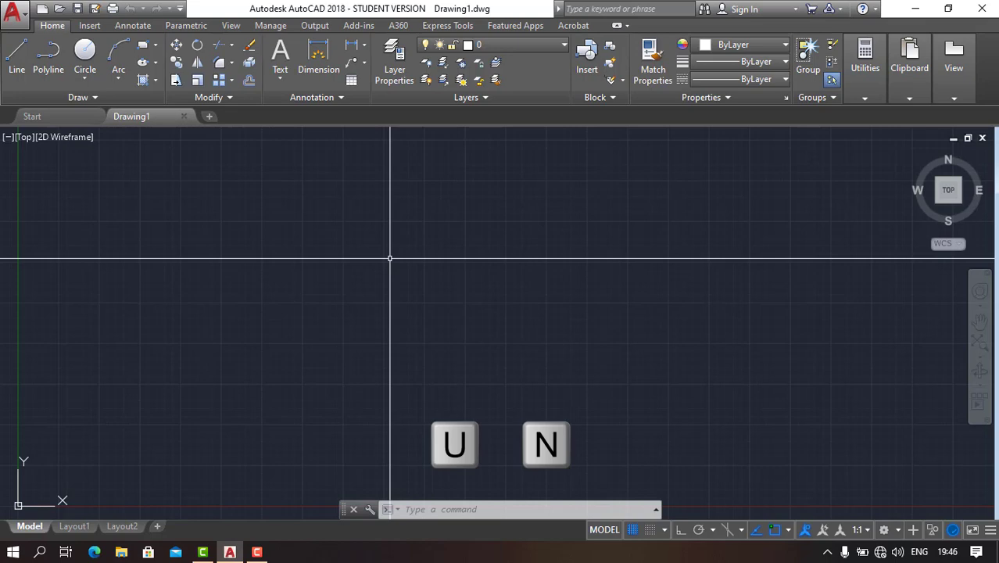
{"action": "type", "text": "un"}
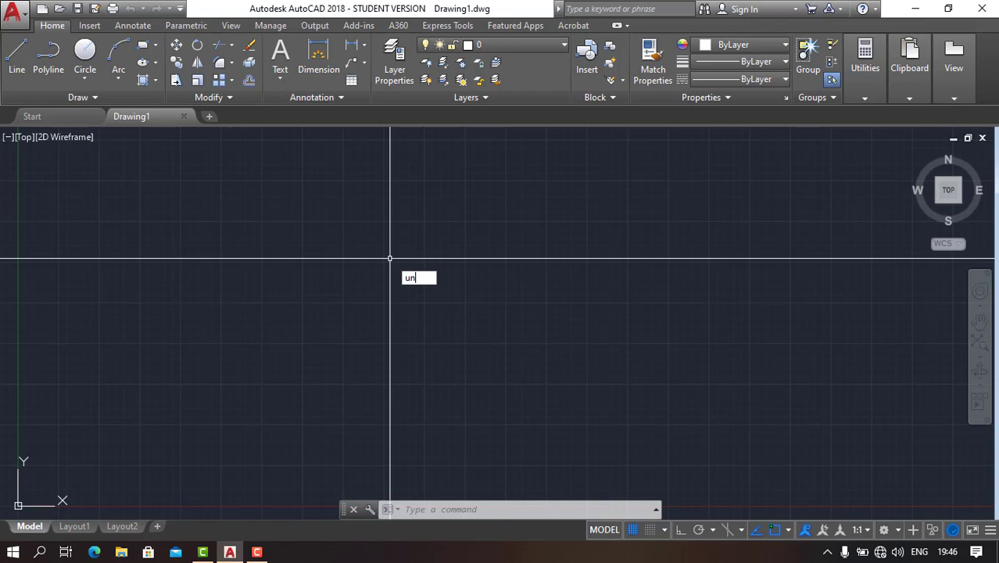
{"action": "key", "text": "Escape"}
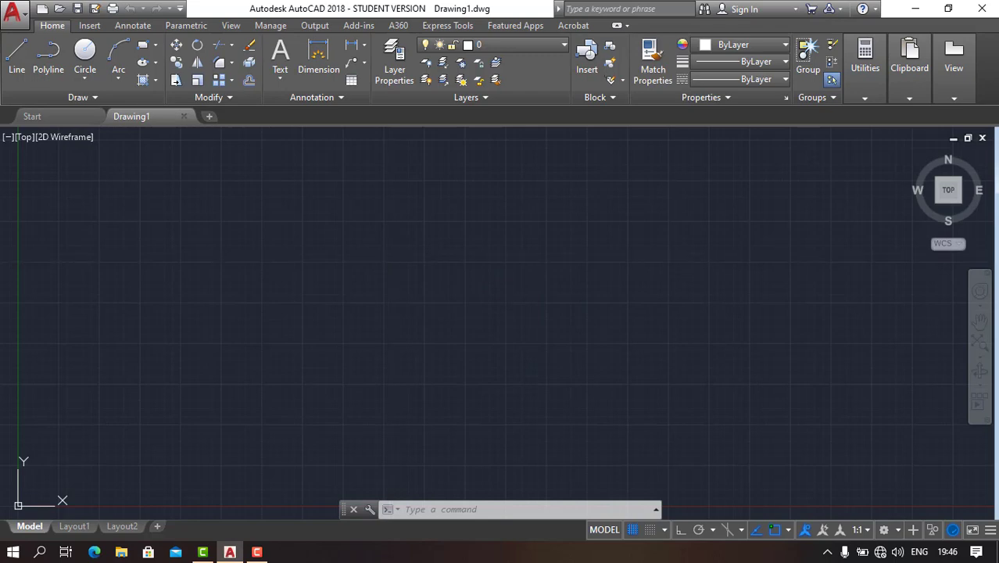
Step: Set the drawing's insertion scale units to Meters and accept the units settings
{"action": "type", "text": "un"}
{"action": "key", "text": "Return"}
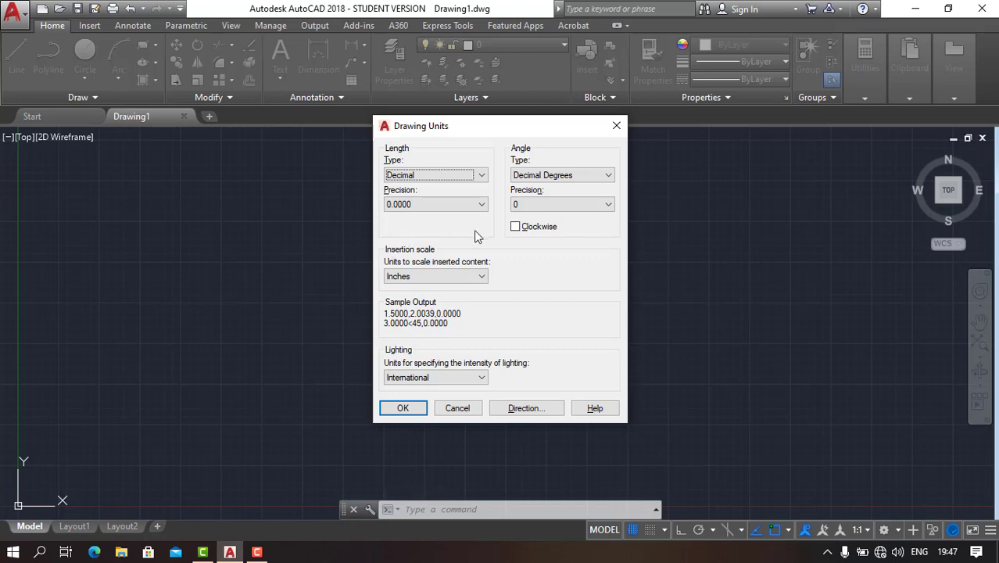
{"action": "left_click", "coordinate": [473, 279]}
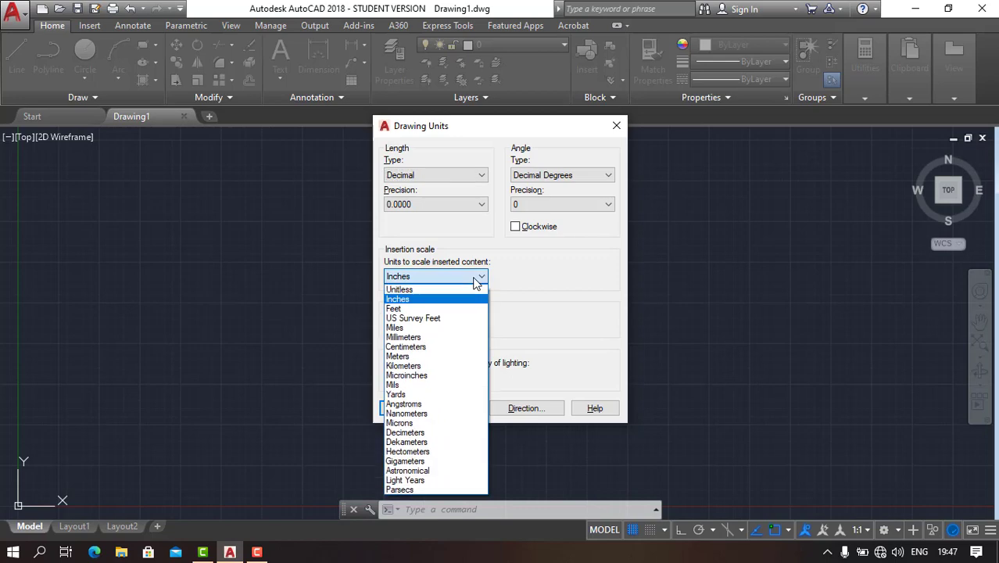
{"action": "left_click", "coordinate": [423, 359]}
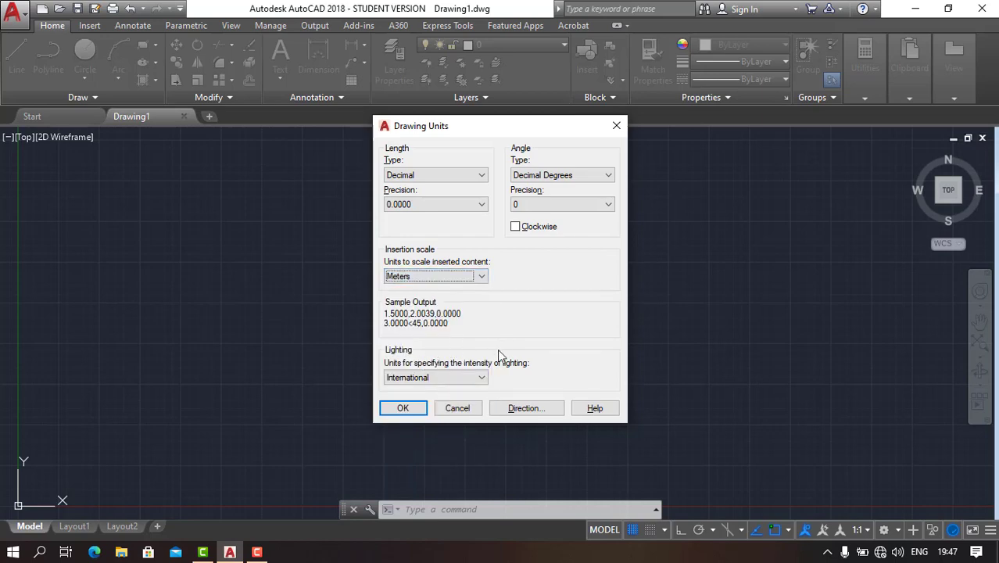
{"action": "left_click", "coordinate": [403, 408]}
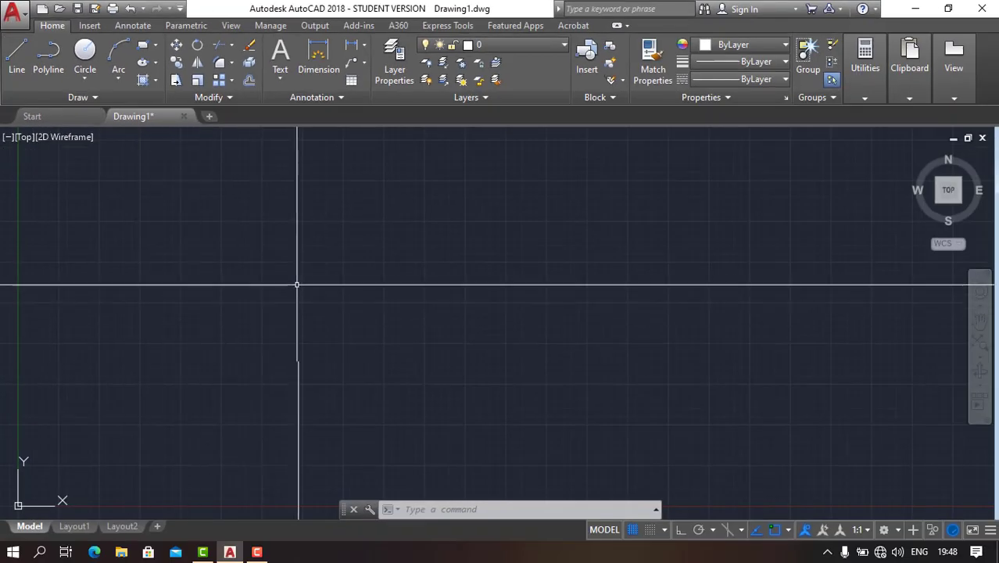
Step: Draw a horizontal line 5 units long in the middle of the drawing area with Ortho mode on
{"action": "type", "text": "l"}
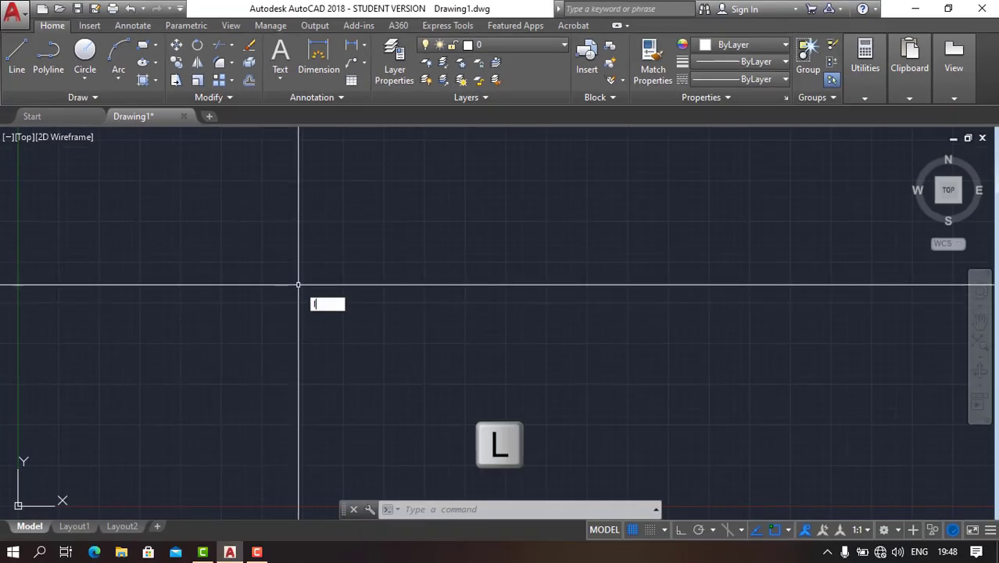
{"action": "key", "text": "Return"}
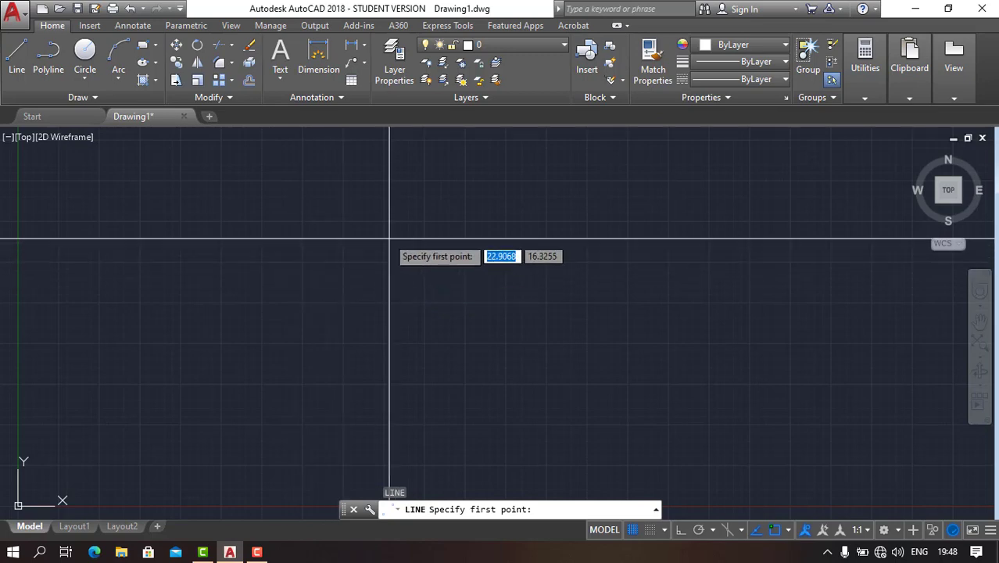
{"action": "left_click", "coordinate": [342, 263]}
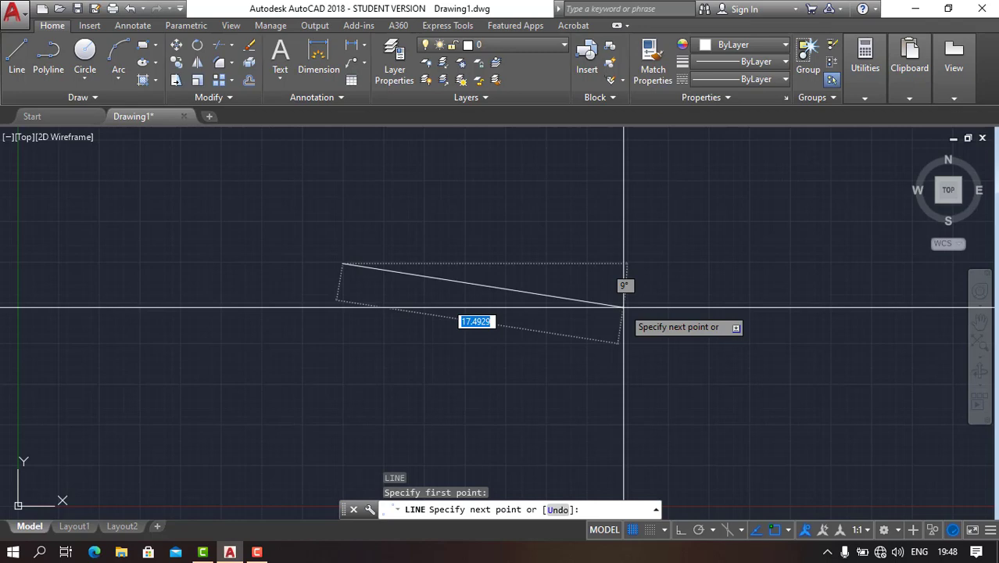
{"action": "key", "text": "F8"}
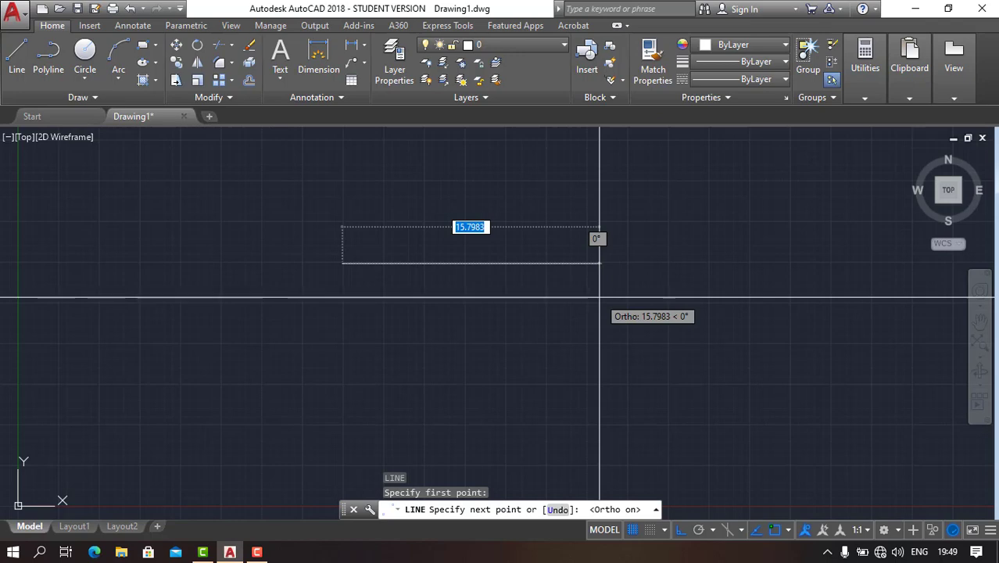
{"action": "type", "text": "5"}
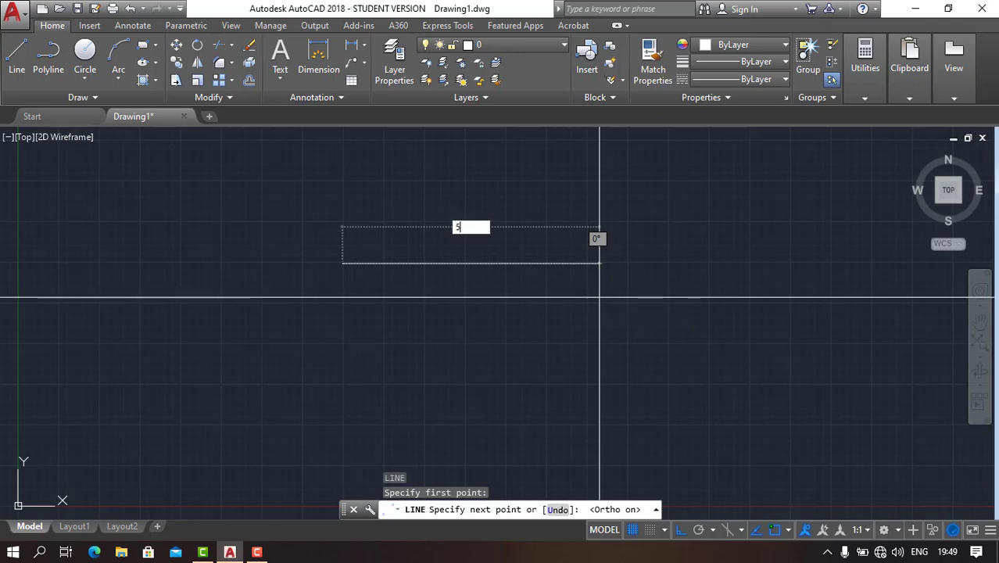
{"action": "key", "text": "Return"}
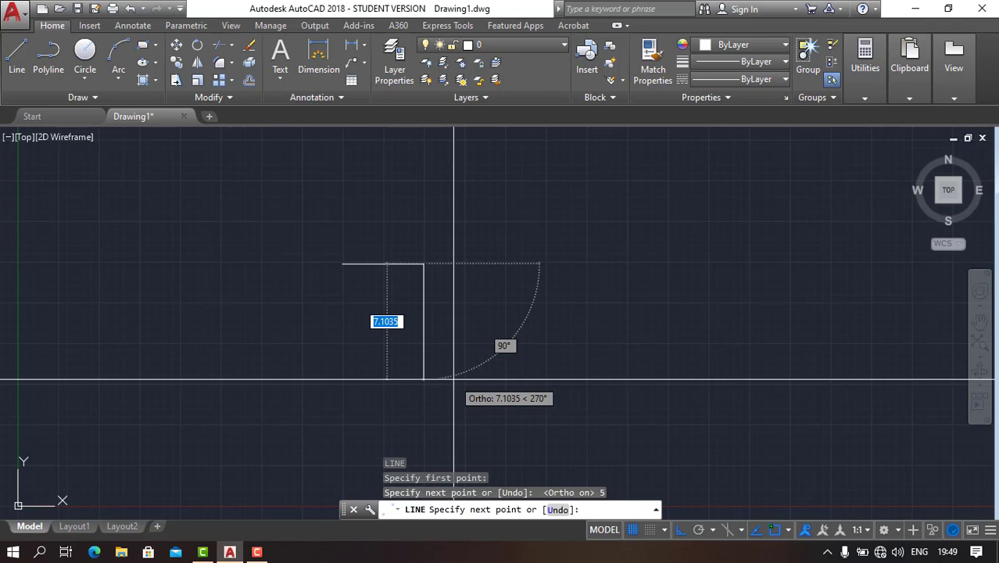
{"action": "key", "text": "Escape"}
{"action": "key", "text": "Escape"}
{"action": "key", "text": "Escape"}
{"action": "key", "text": "Escape"}
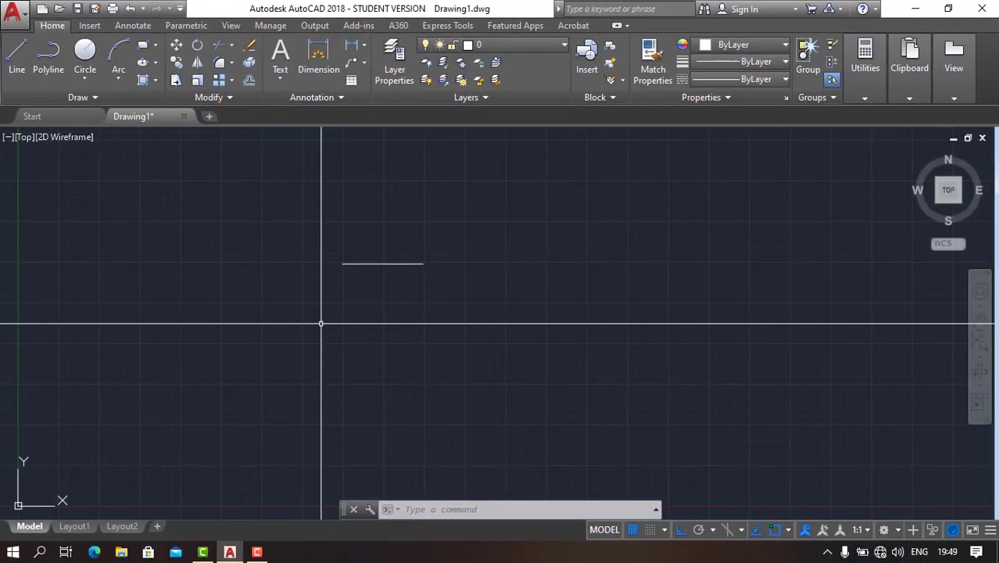
Step: Draw a rectangle 5 units wide and 7 units high just to the right of the horizontal line
{"action": "type", "text": "REC"}
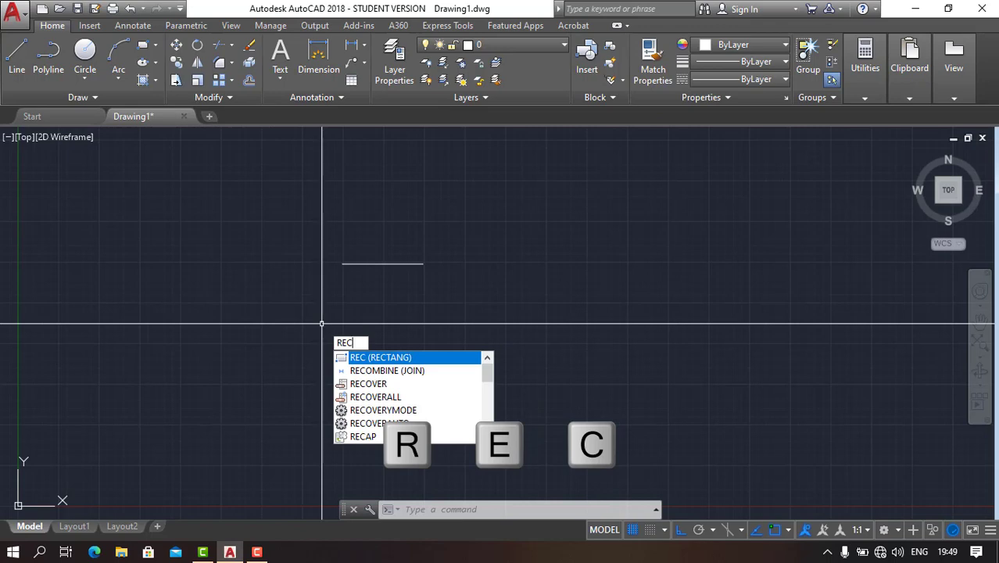
{"action": "key", "text": "Return"}
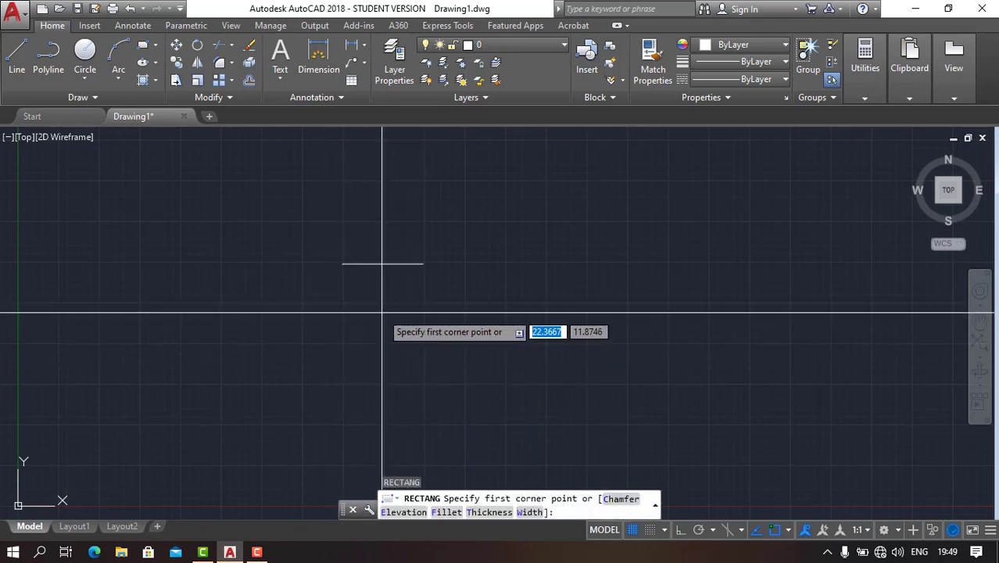
{"action": "left_click", "coordinate": [465, 264]}
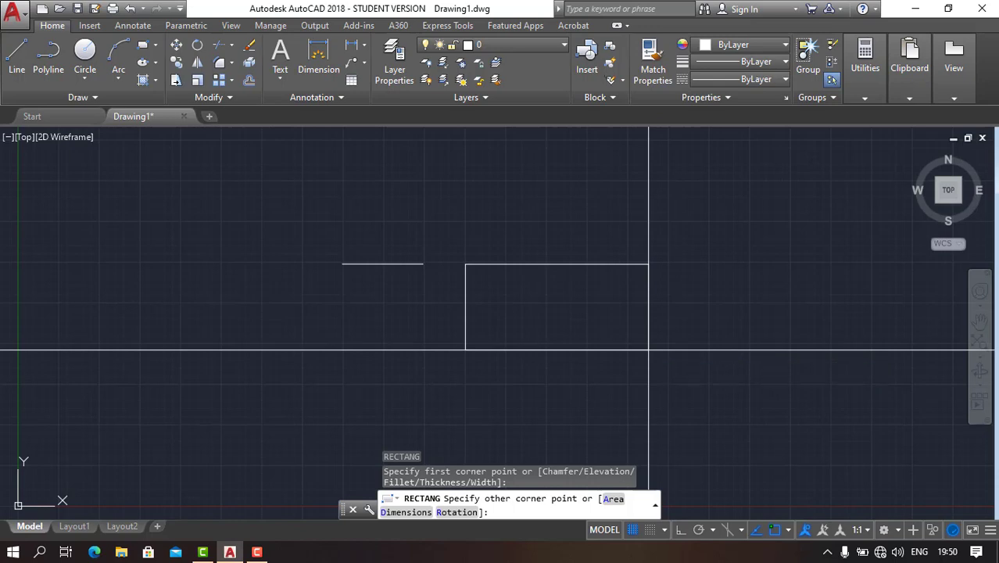
{"action": "key", "text": "F8"}
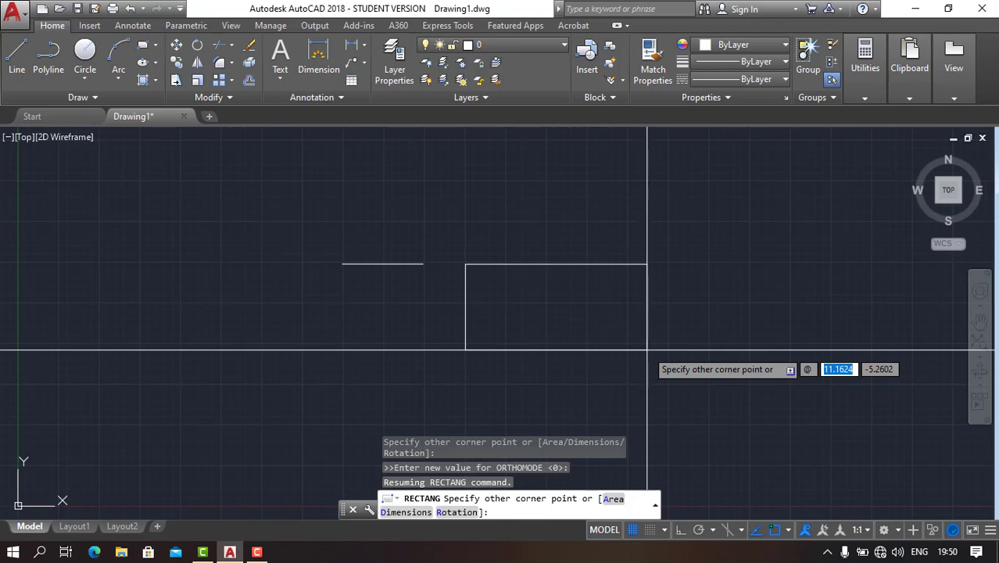
{"action": "type", "text": "5"}
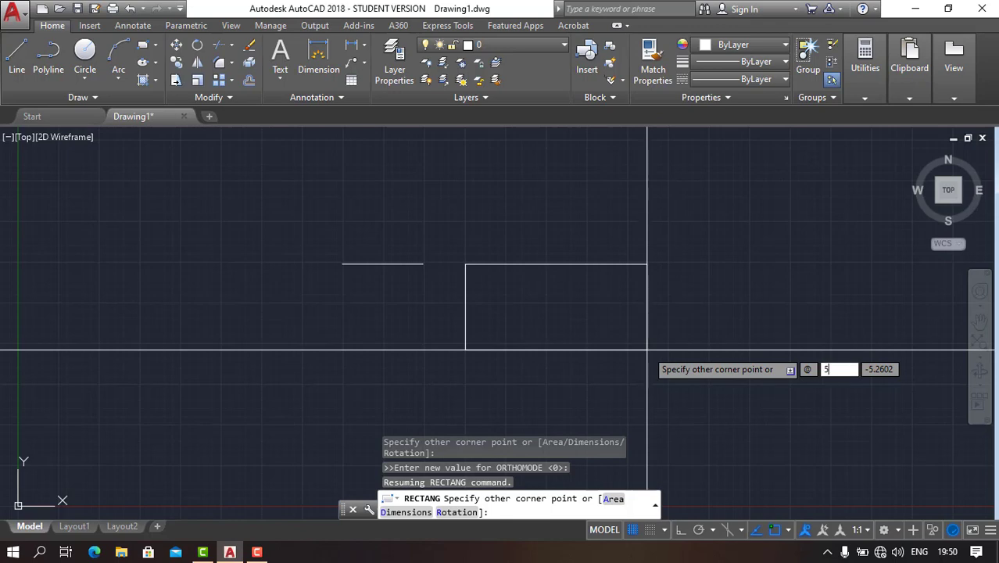
{"action": "key", "text": "Tab"}
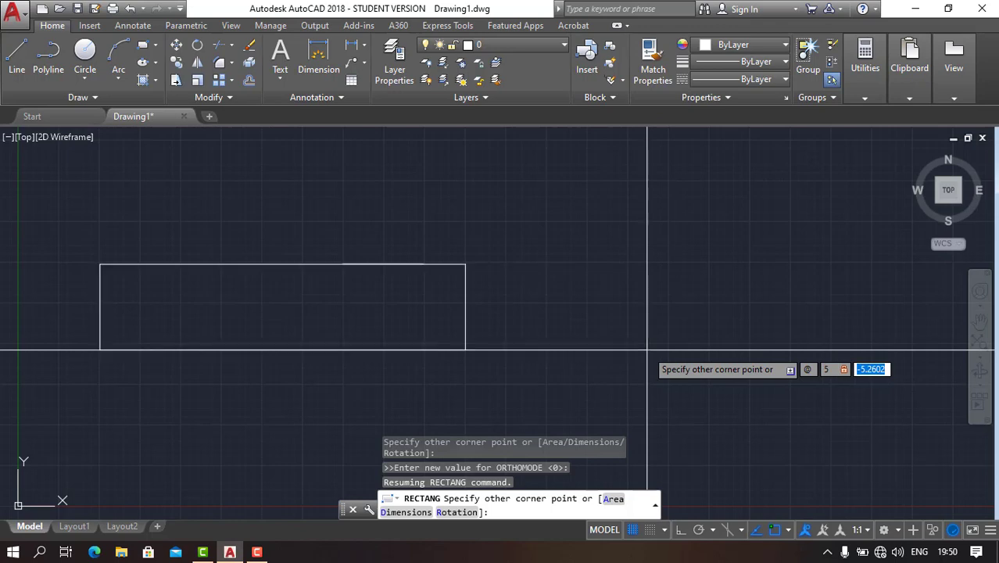
{"action": "type", "text": "7"}
{"action": "key", "text": "Return"}
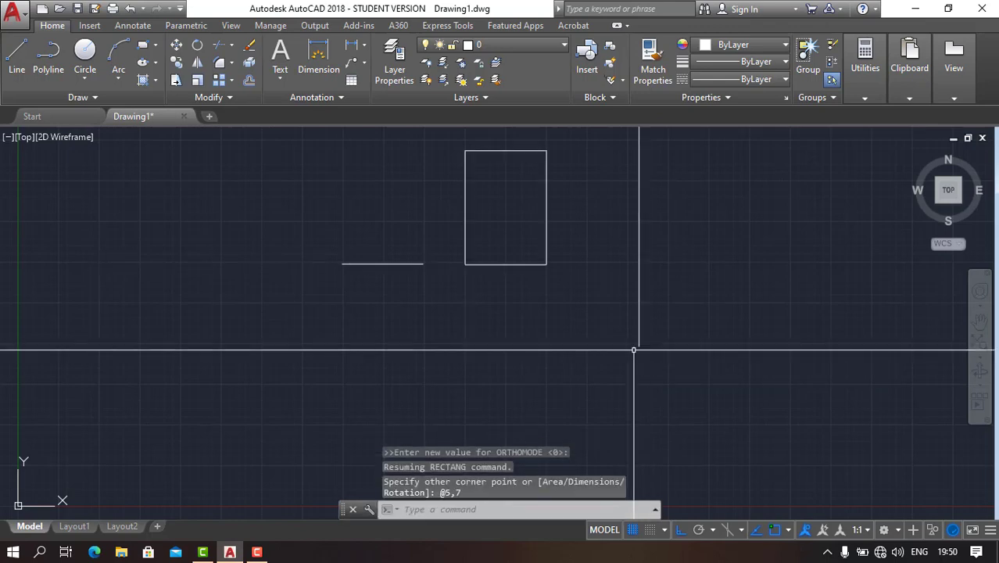
Step: Draw a circle with a radius of 5 units below the horizontal line
{"action": "scroll", "coordinate": [453, 142], "scroll_direction": "up", "scroll_amount": 2}
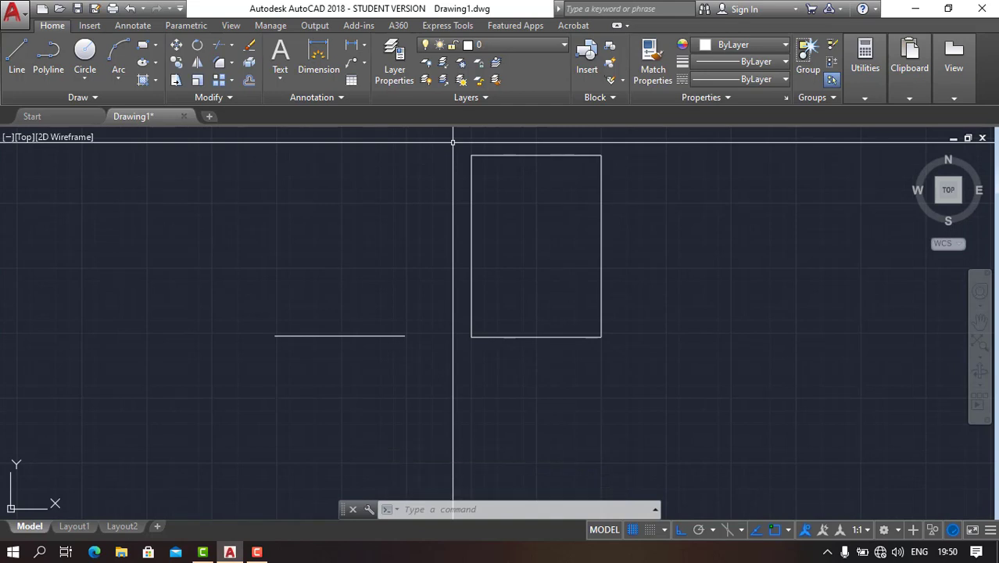
{"action": "scroll", "coordinate": [499, 252], "scroll_direction": "down", "scroll_amount": 2}
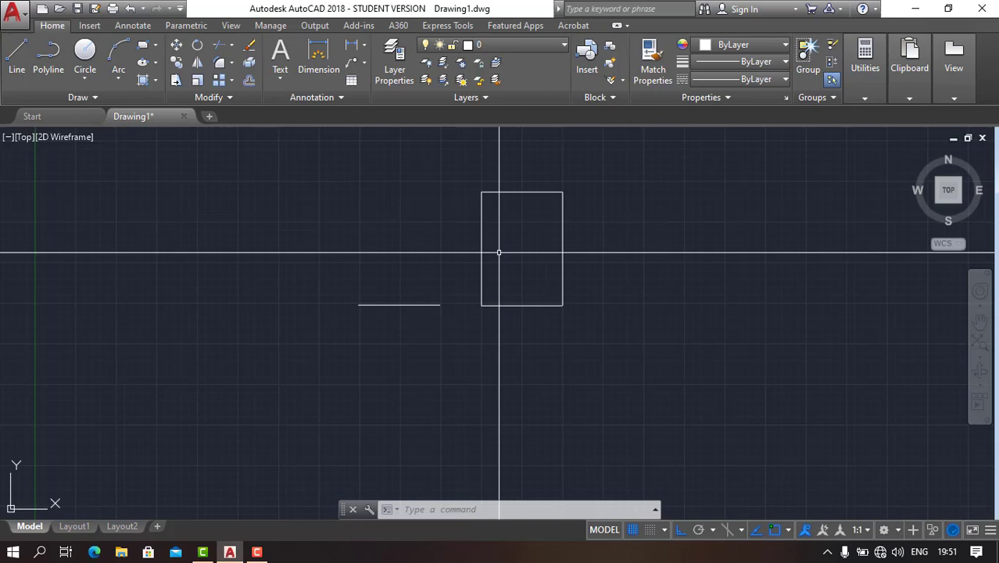
{"action": "key", "text": "semicolon"}
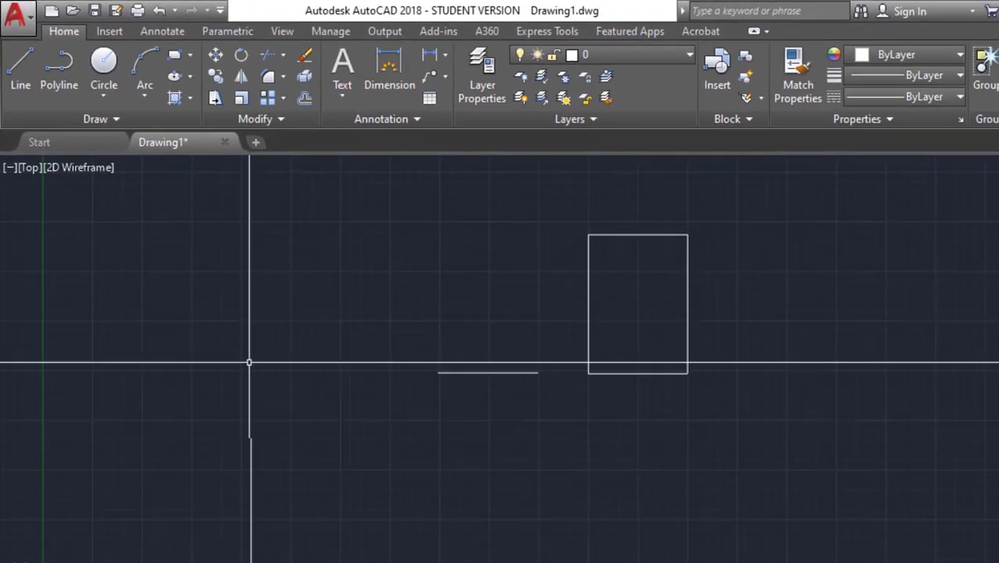
{"action": "key", "text": "c"}
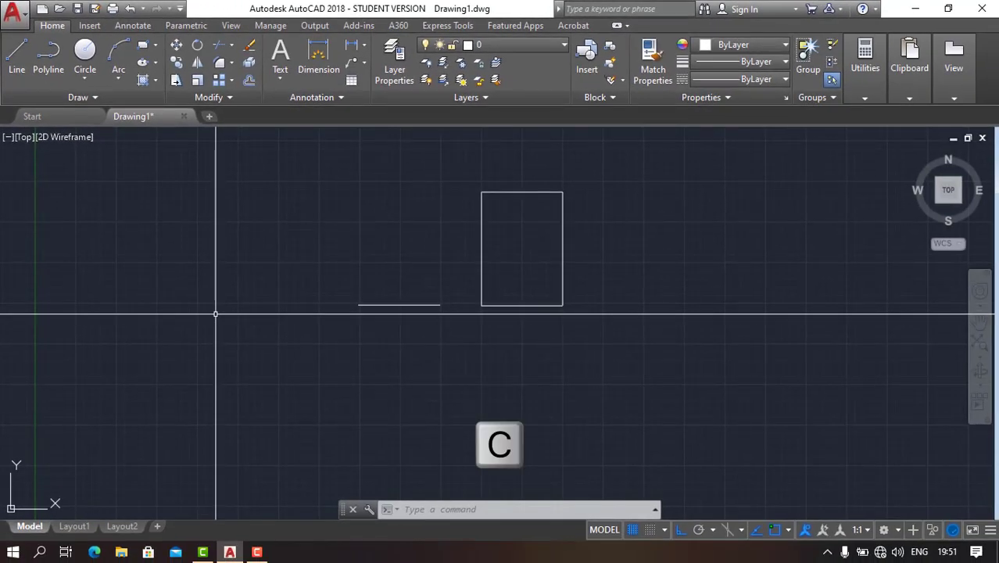
{"action": "key", "text": "Return"}
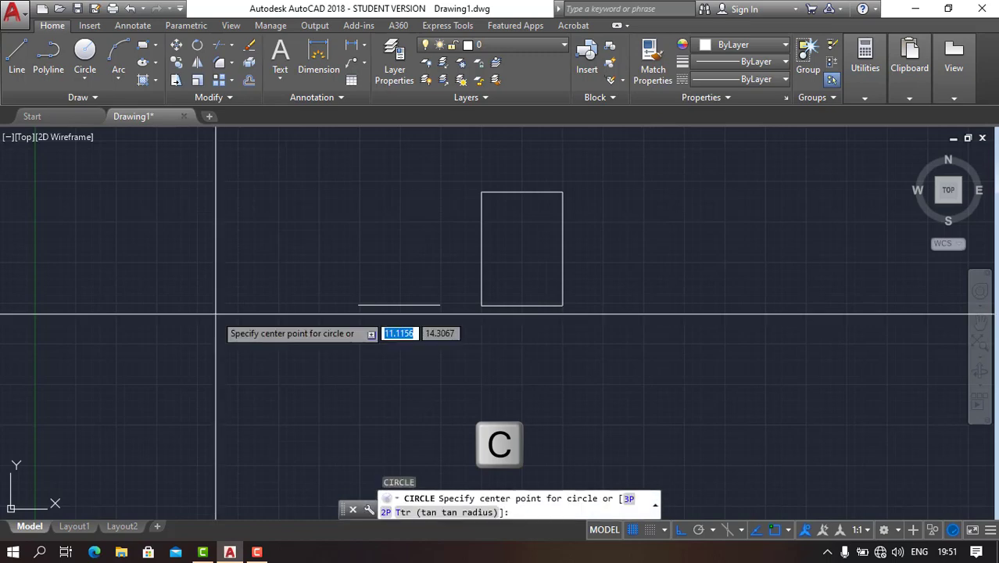
{"action": "left_click", "coordinate": [364, 388]}
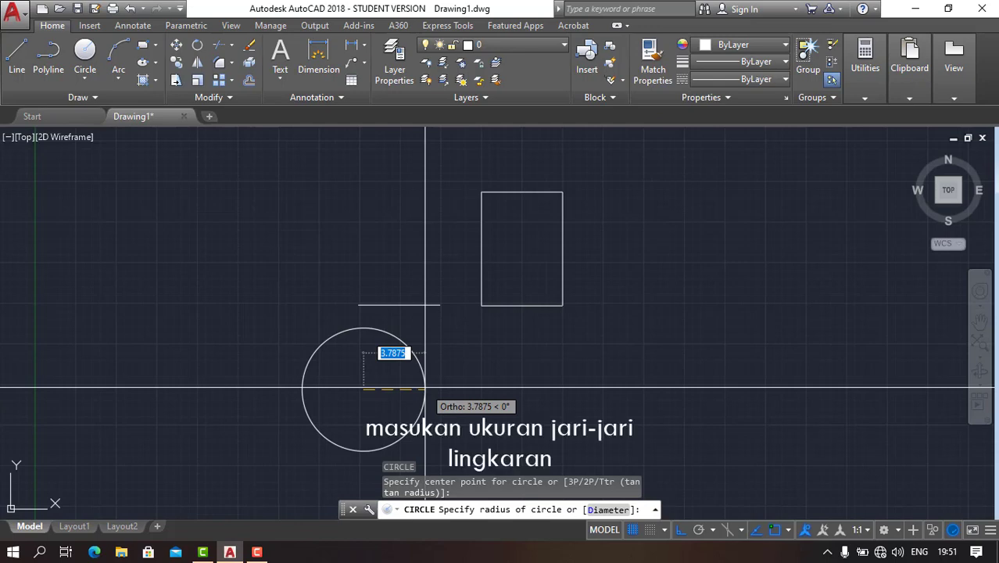
{"action": "type", "text": "5"}
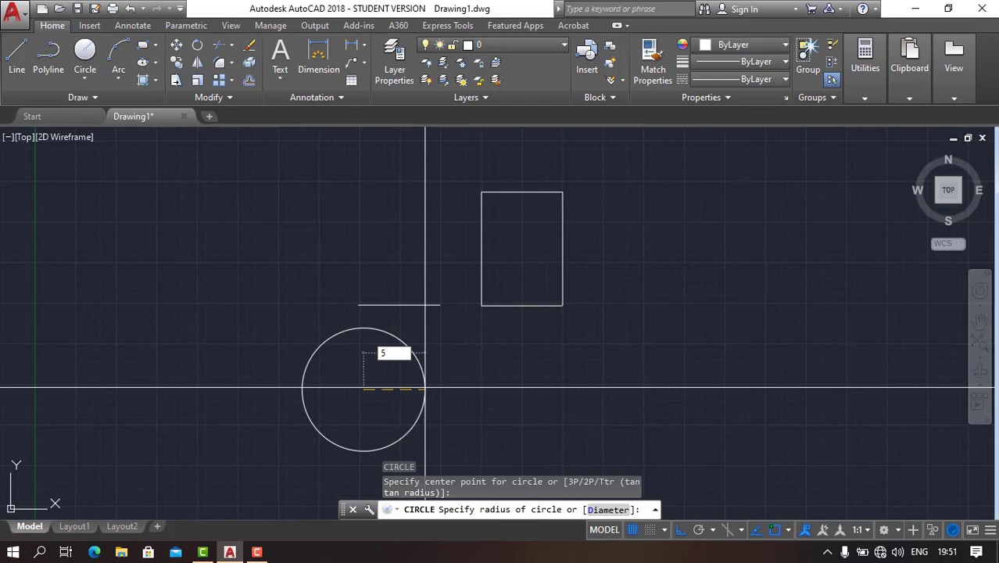
{"action": "key", "text": "Return"}
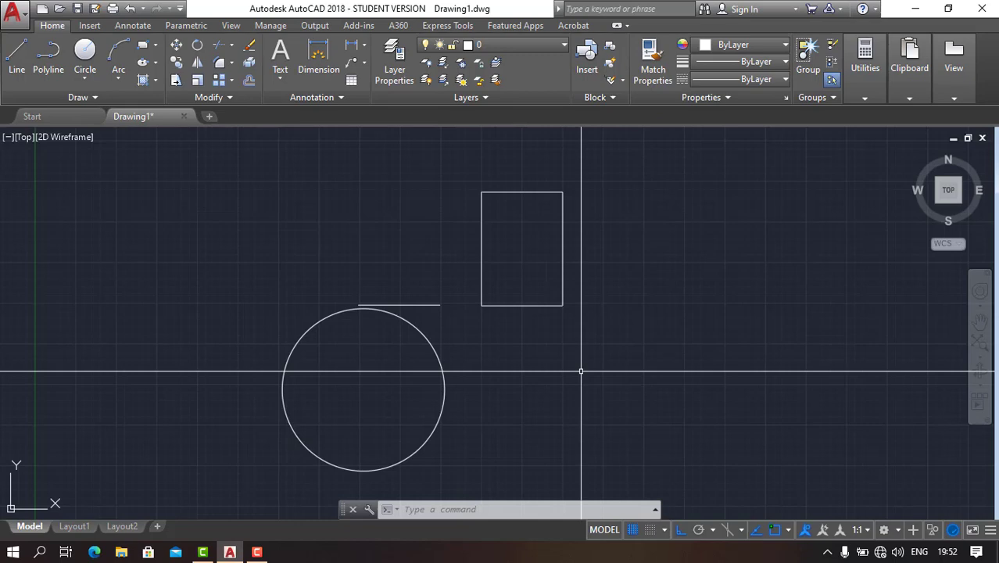
Step: Draw a vertical line from inside the circle down across its lower edge to a point well below it
{"action": "middle_click_drag", "start_coordinate": [346, 376], "coordinate": [394, 265]}
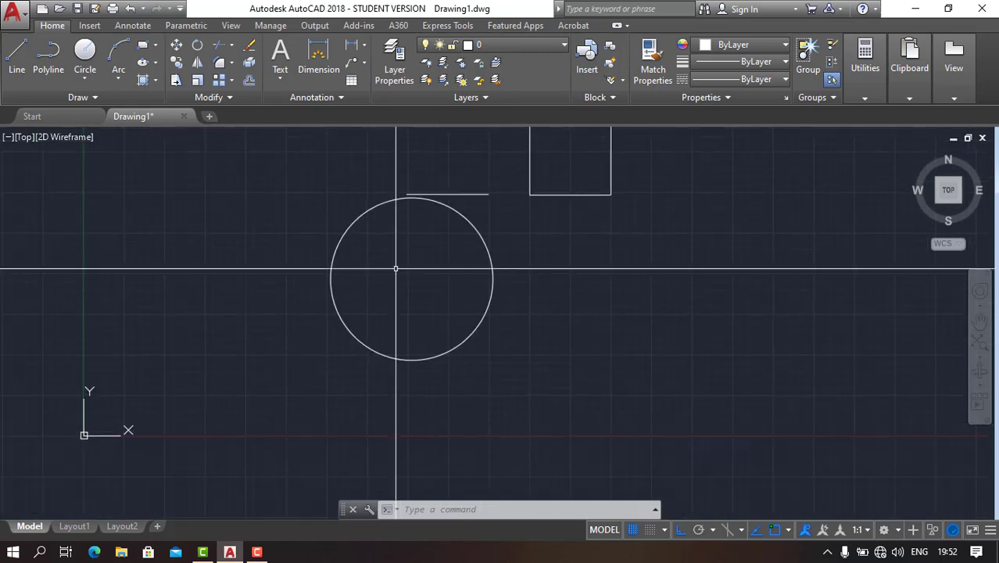
{"action": "key", "text": "Escape"}
{"action": "key", "text": "Escape"}
{"action": "key", "text": "Escape"}
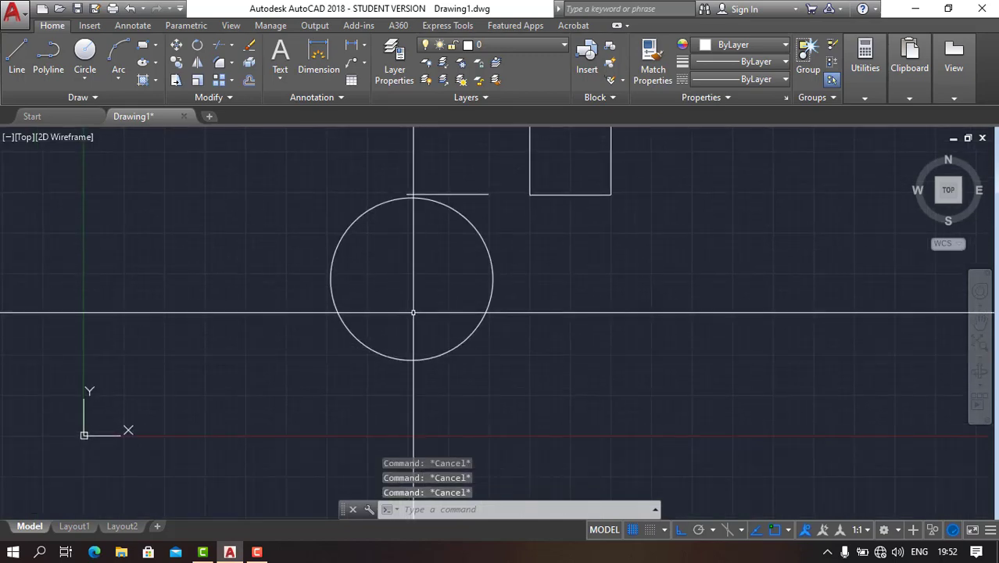
{"action": "type", "text": "l"}
{"action": "key", "text": "Return"}
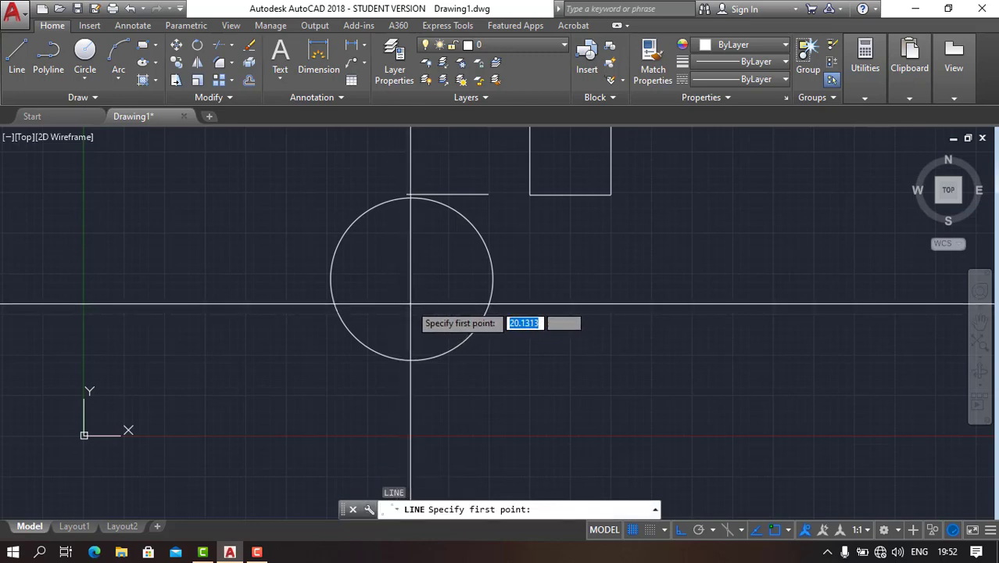
{"action": "left_click", "coordinate": [413, 305]}
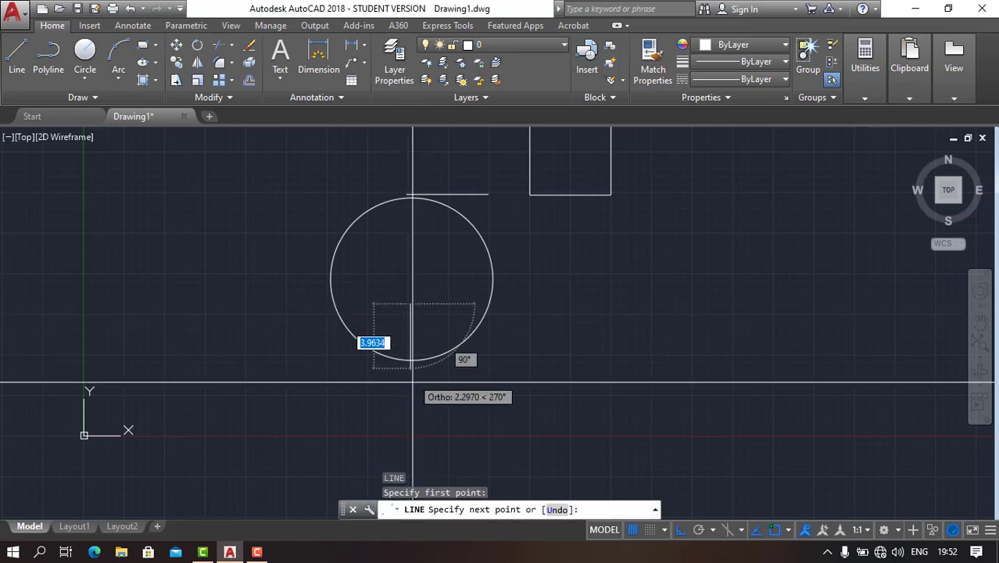
{"action": "left_click", "coordinate": [422, 450]}
{"action": "key", "text": "Escape"}
{"action": "key", "text": "Escape"}
{"action": "key", "text": "Escape"}
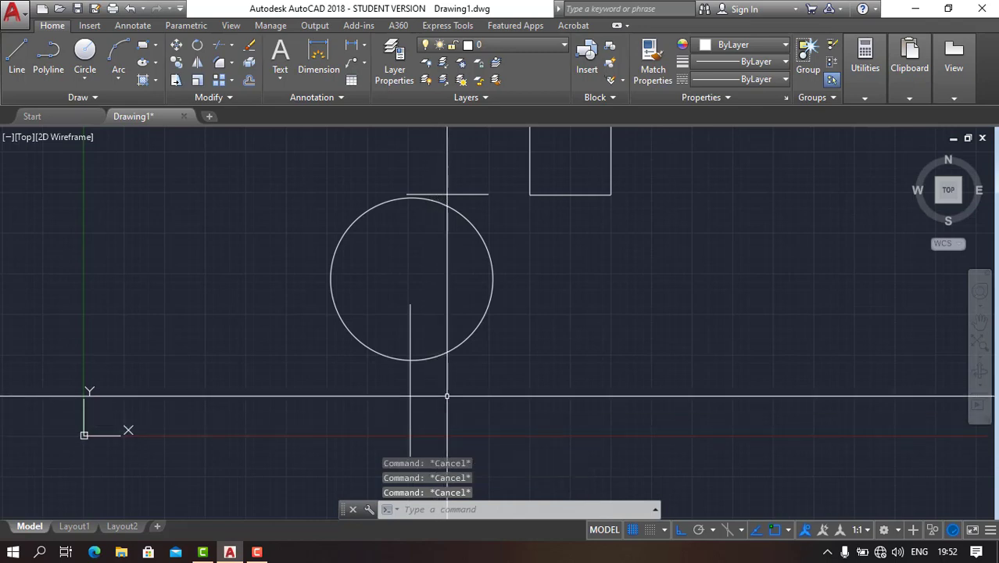
{"action": "middle_click_drag", "start_coordinate": [446, 396], "coordinate": [507, 373]}
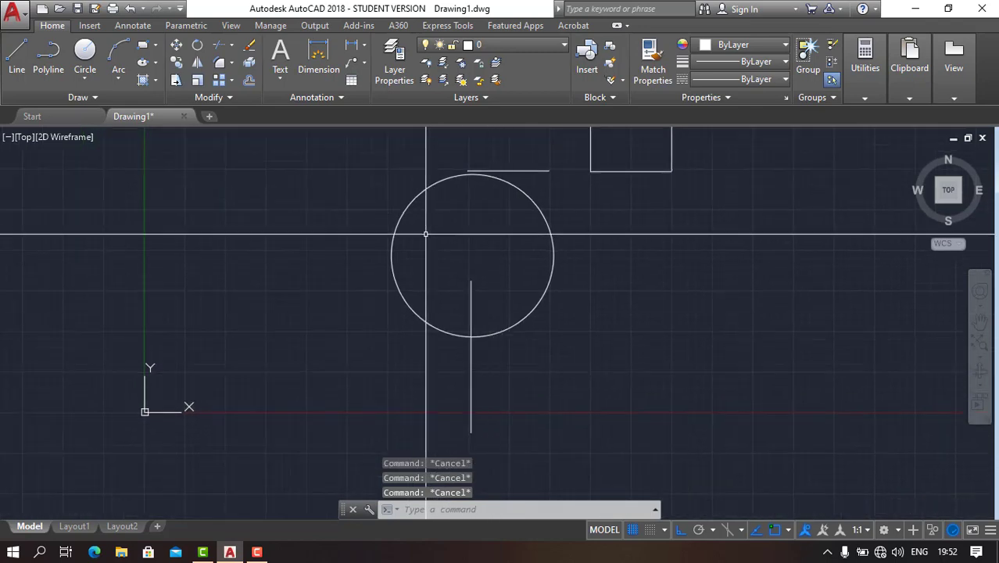
Step: Trim away the part of the vertical line that lies inside the circle, using the circle as the cutting edge
{"action": "scroll", "coordinate": [461, 288], "scroll_direction": "up", "scroll_amount": 2}
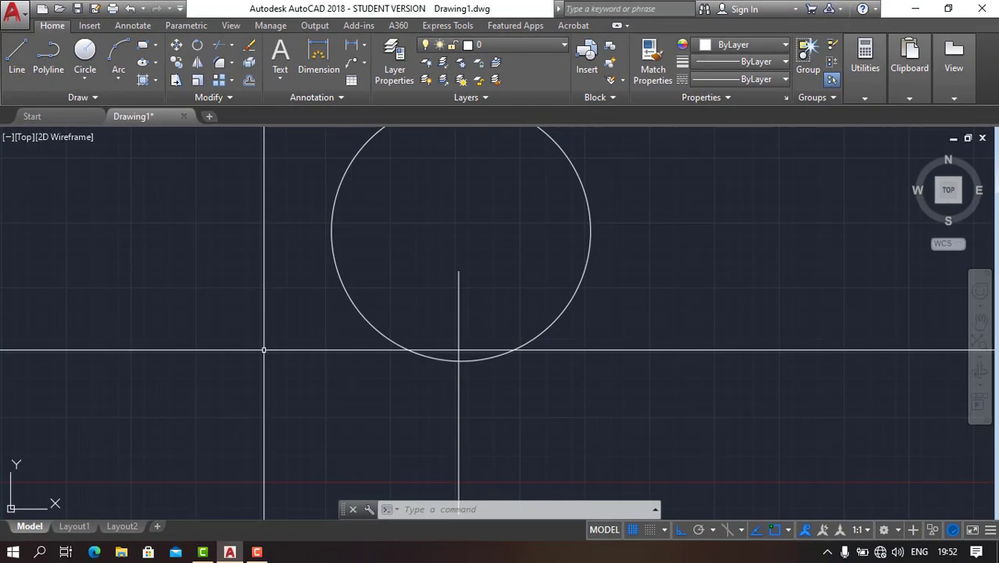
{"action": "type", "text": "tr"}
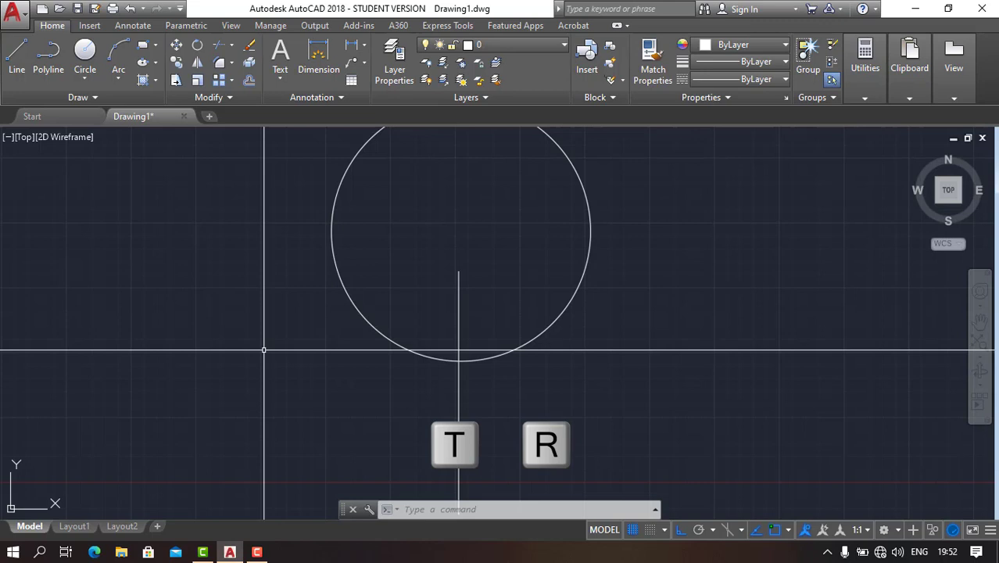
{"action": "type", "text": "tr"}
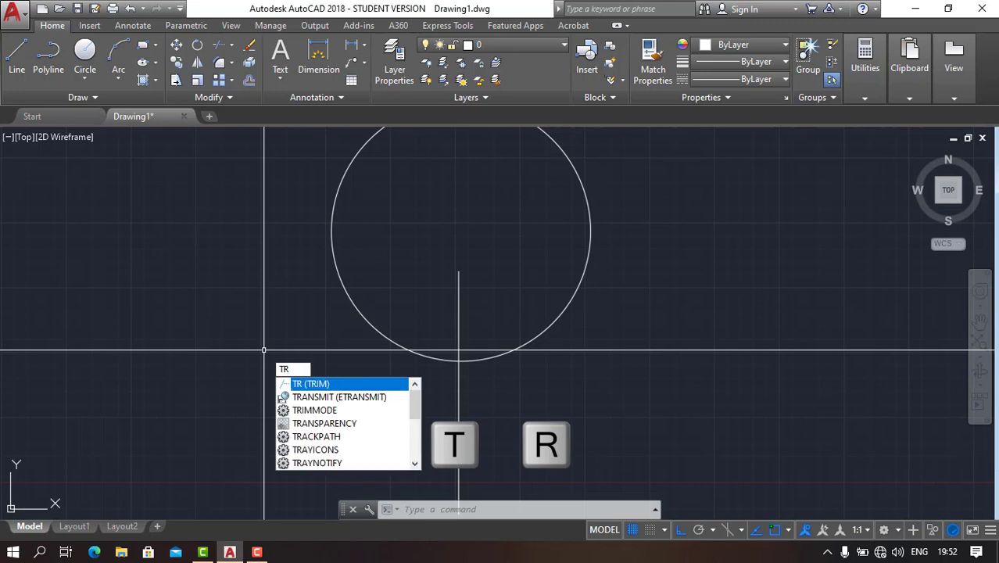
{"action": "key", "text": "Return"}
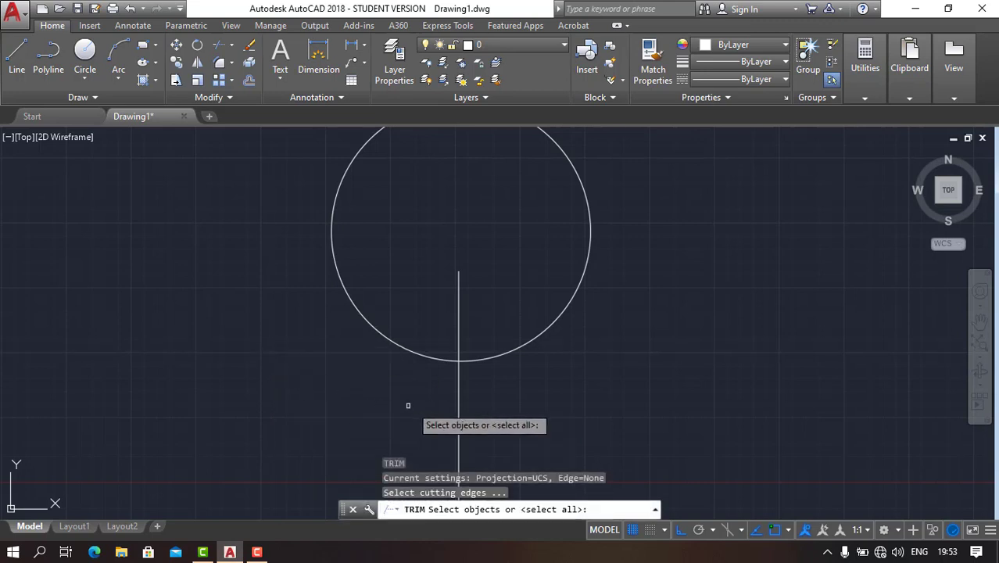
{"action": "left_click", "coordinate": [495, 355]}
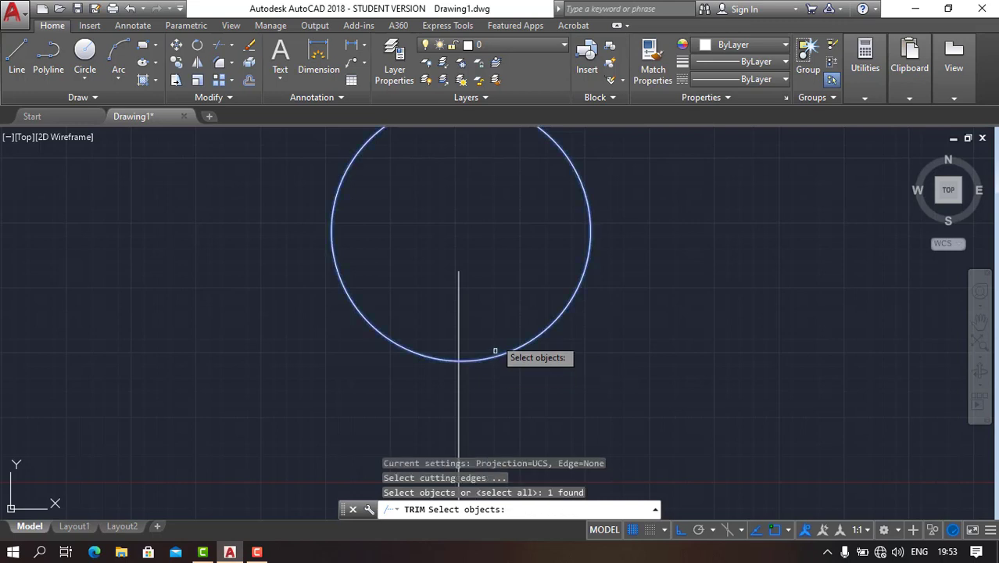
{"action": "key", "text": "Return"}
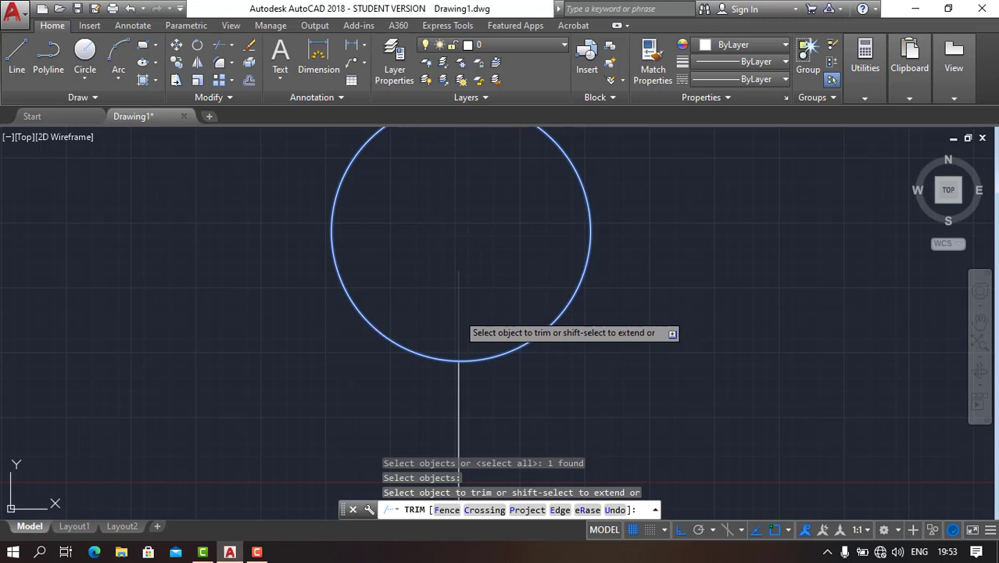
{"action": "left_click", "coordinate": [458, 313]}
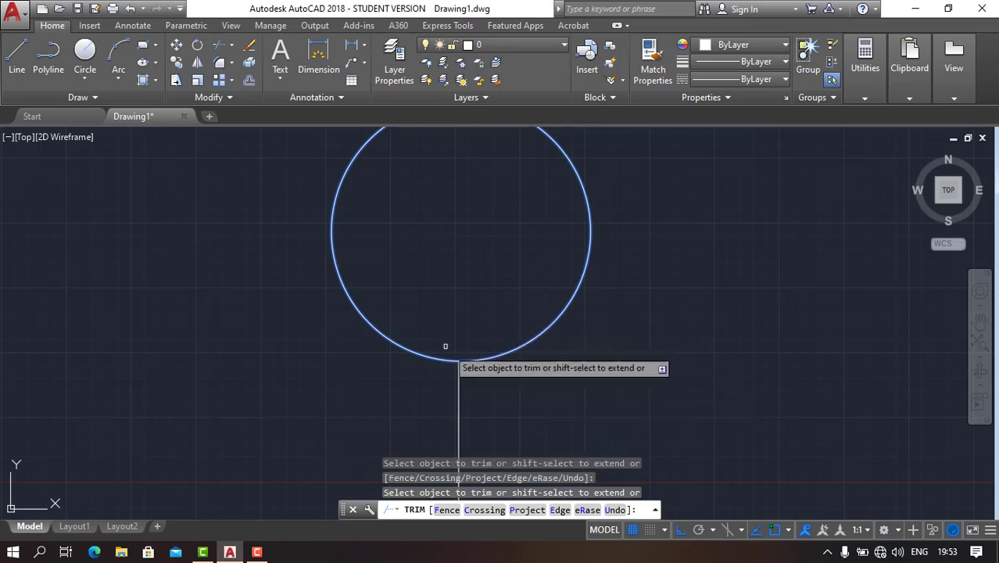
{"action": "scroll", "coordinate": [486, 383], "scroll_direction": "down", "scroll_amount": 3}
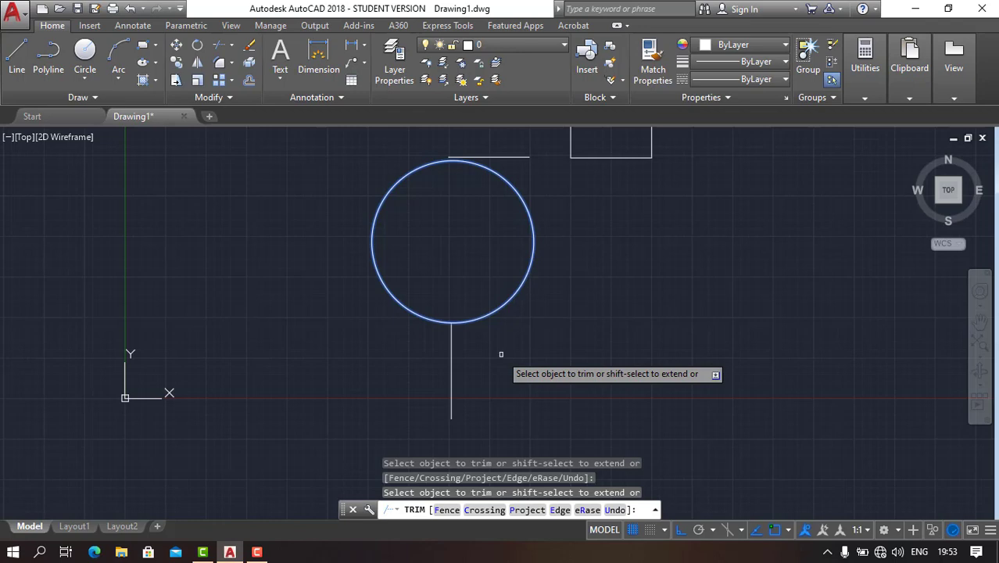
{"action": "key", "text": "Escape"}
{"action": "key", "text": "Escape"}
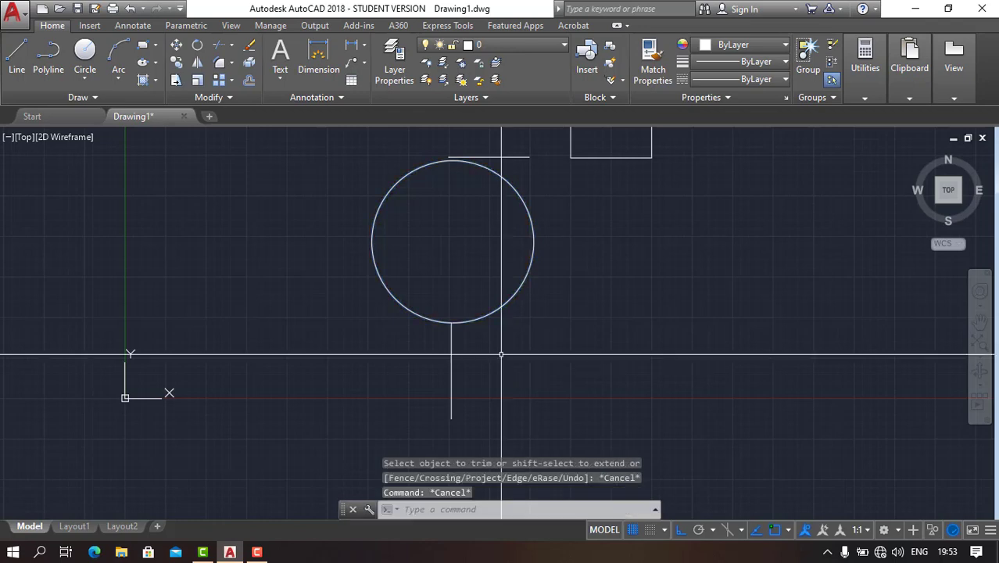
{"action": "key", "text": "Escape"}
{"action": "key", "text": "Escape"}
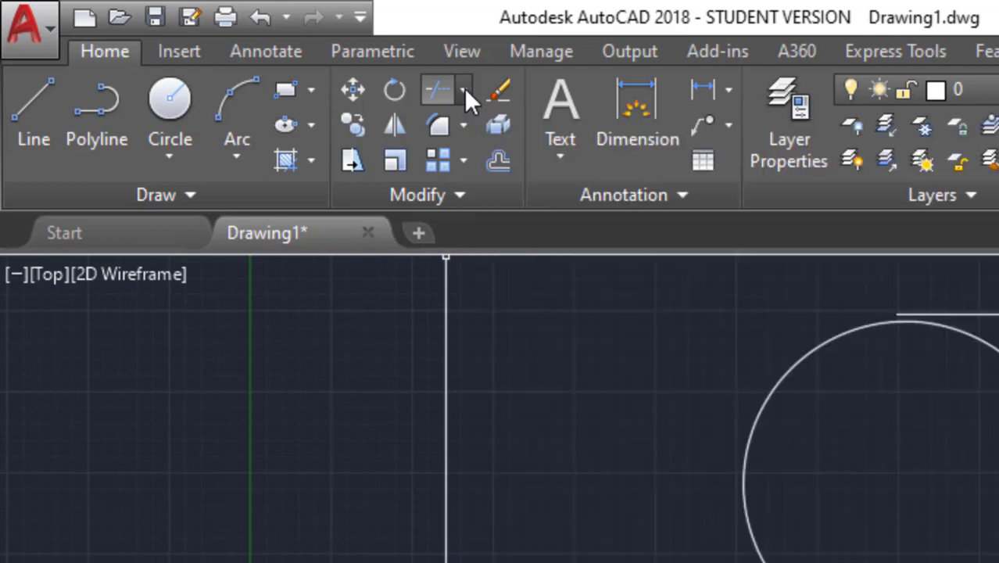
{"action": "left_click", "coordinate": [464, 91]}
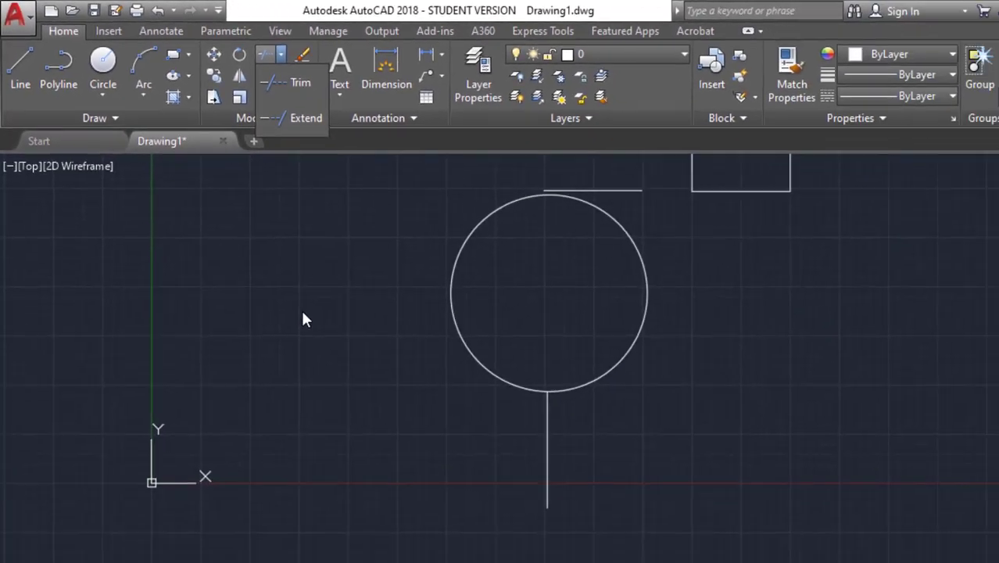
{"action": "key", "text": "Escape"}
{"action": "key", "text": "Escape"}
{"action": "key", "text": "Escape"}
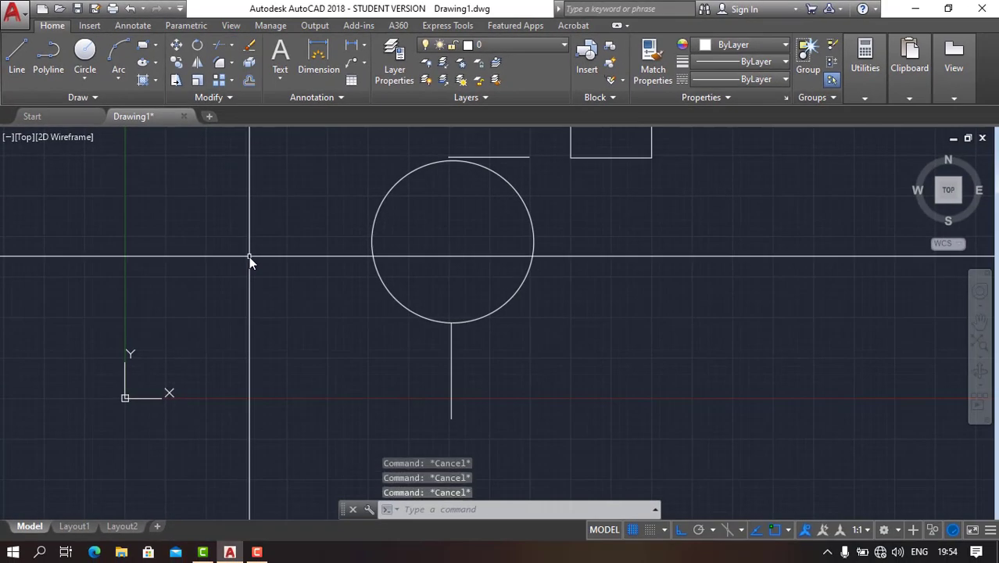
Step: Extend the vertical line up through the circle to its upper edge, using the circle as the boundary
{"action": "type", "text": "ex"}
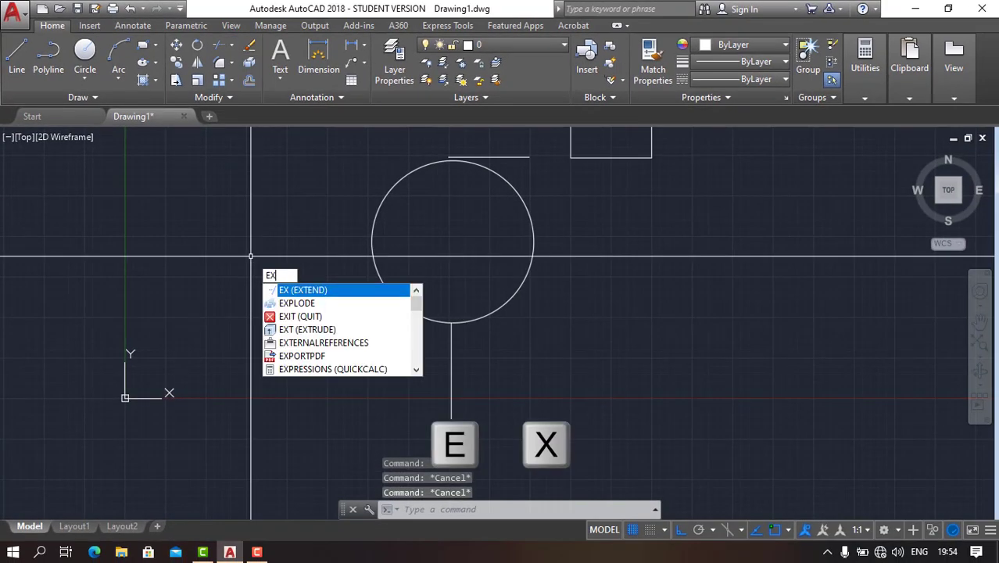
{"action": "key", "text": "Return"}
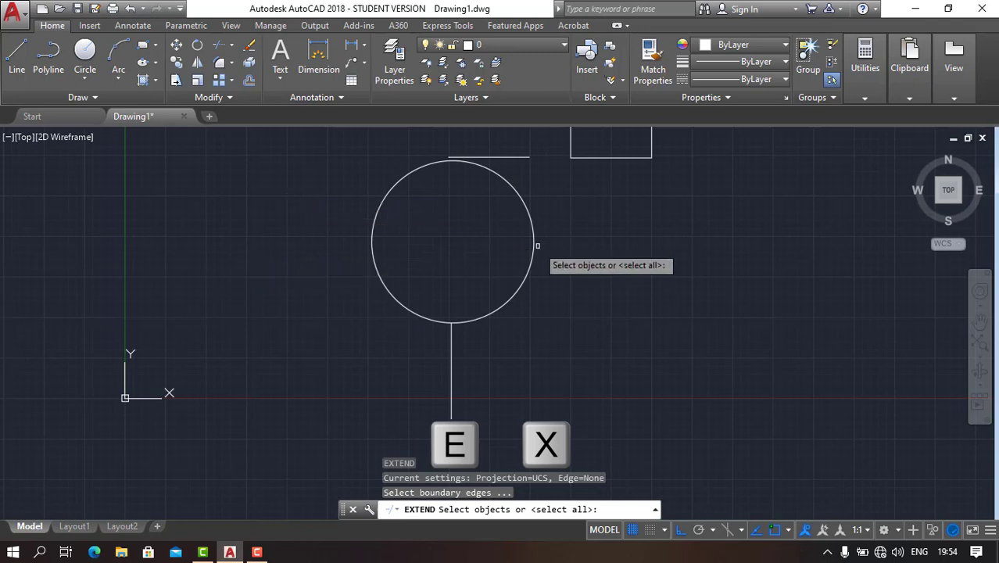
{"action": "left_click", "coordinate": [484, 167]}
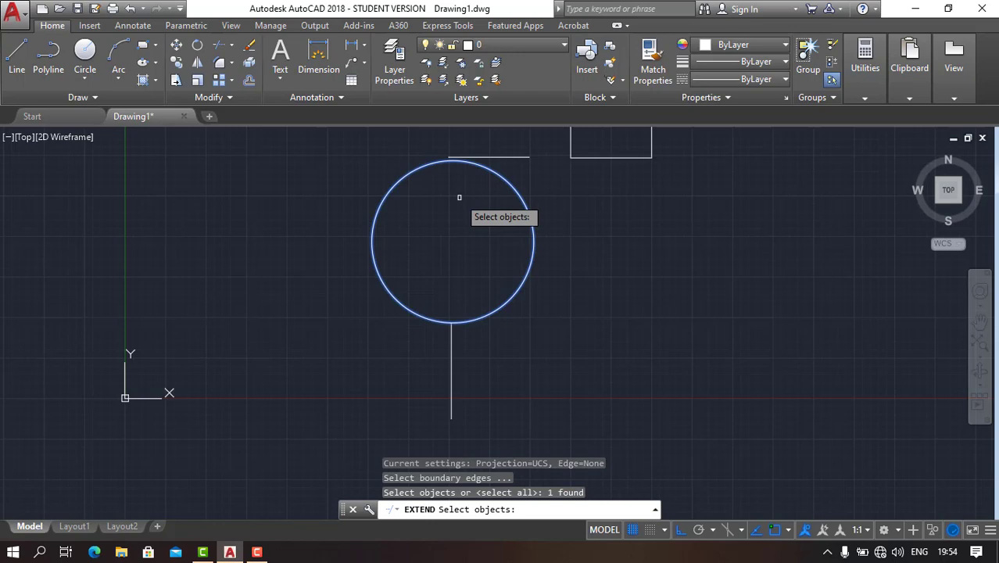
{"action": "key", "text": "Return"}
{"action": "left_click", "coordinate": [450, 355]}
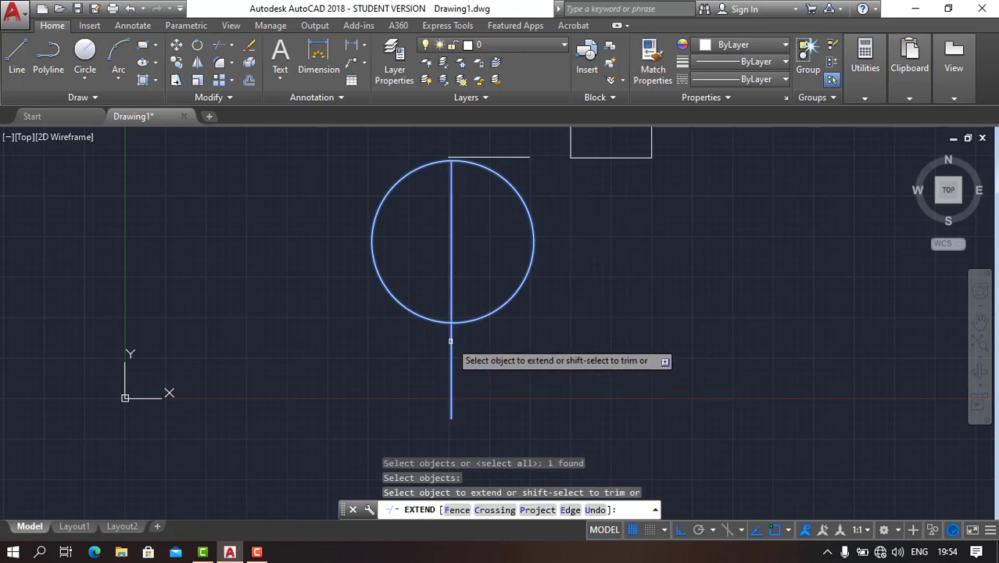
{"action": "left_click", "coordinate": [450, 340]}
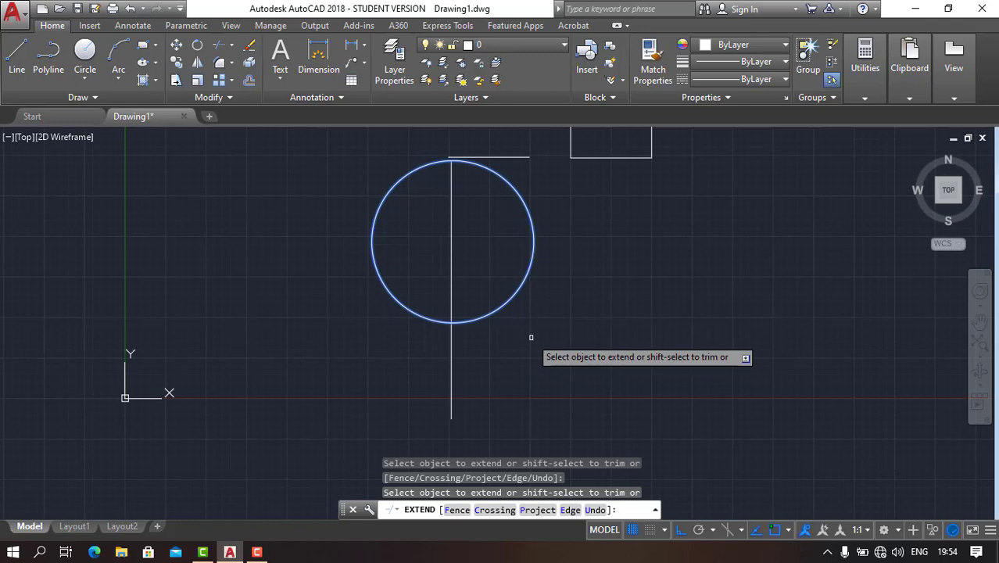
{"action": "key", "text": "Escape"}
{"action": "key", "text": "Escape"}
{"action": "key", "text": "Escape"}
{"action": "key", "text": "Escape"}
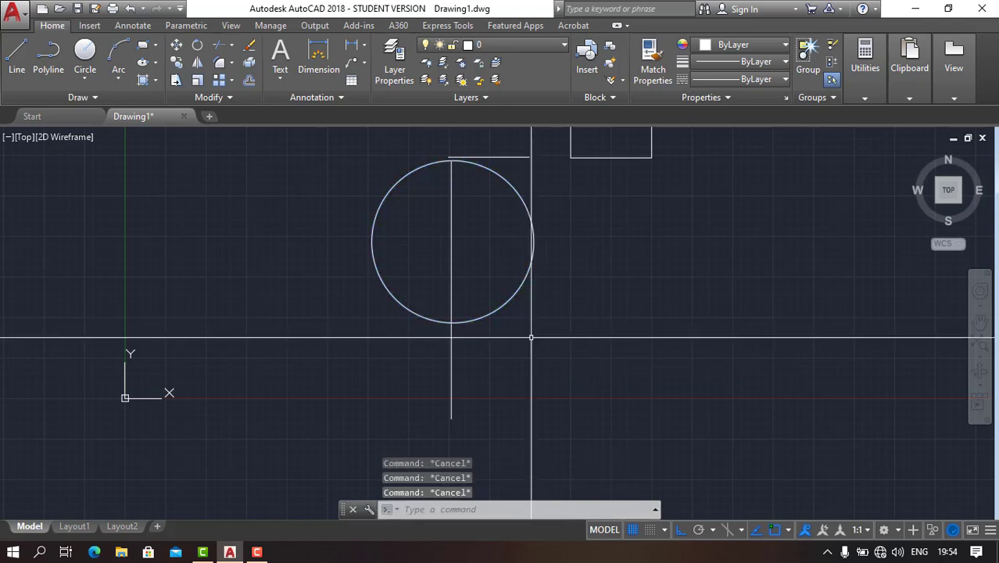
Step: Rotate the rectangle by 270° about its upper-right corner
{"action": "scroll", "coordinate": [514, 334], "scroll_direction": "down", "scroll_amount": 2}
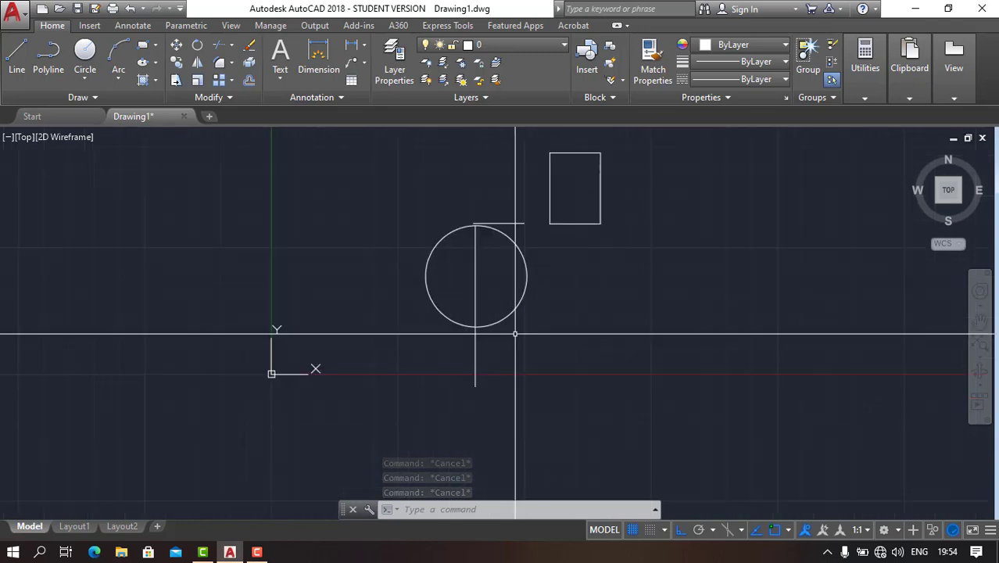
{"action": "middle_click_drag", "start_coordinate": [586, 239], "coordinate": [472, 299]}
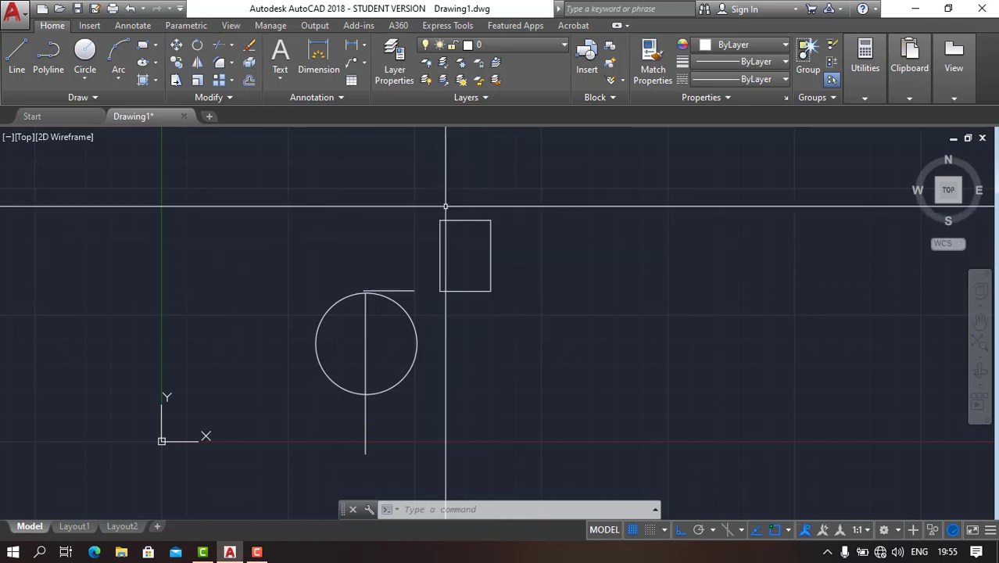
{"action": "scroll", "coordinate": [447, 204], "scroll_direction": "up", "scroll_amount": 4}
{"action": "middle_click_drag", "start_coordinate": [458, 279], "coordinate": [452, 205]}
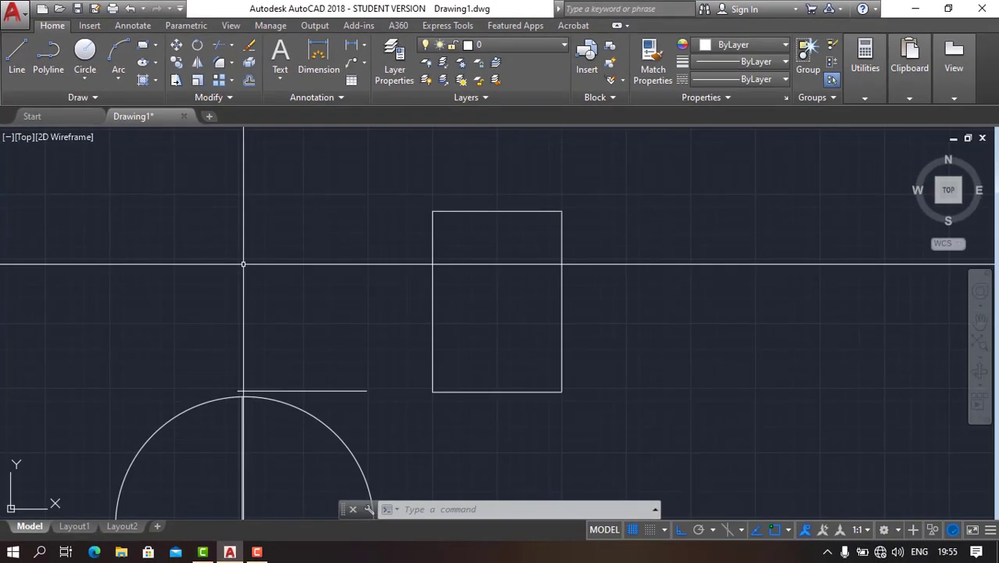
{"action": "type", "text": "ro"}
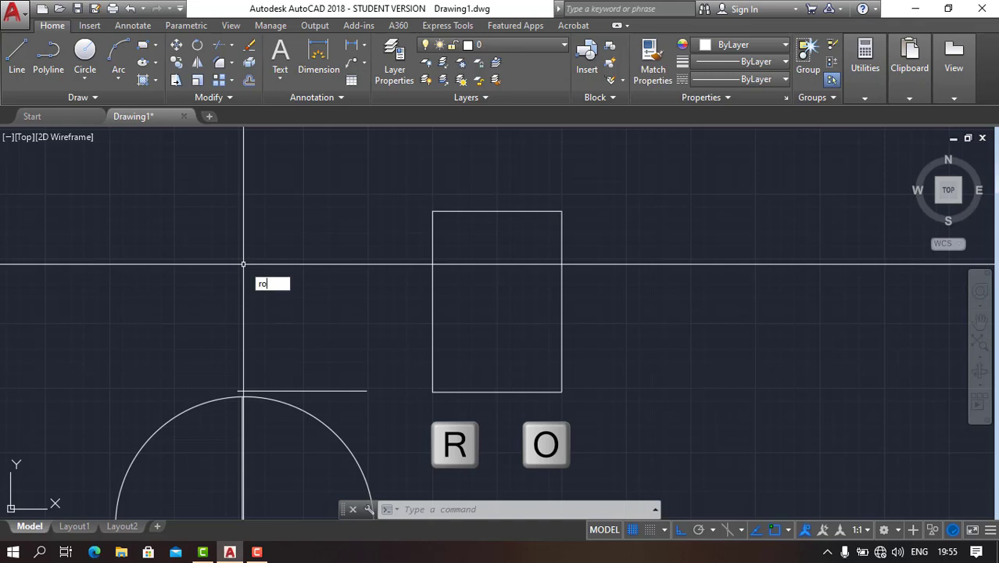
{"action": "key", "text": "Return"}
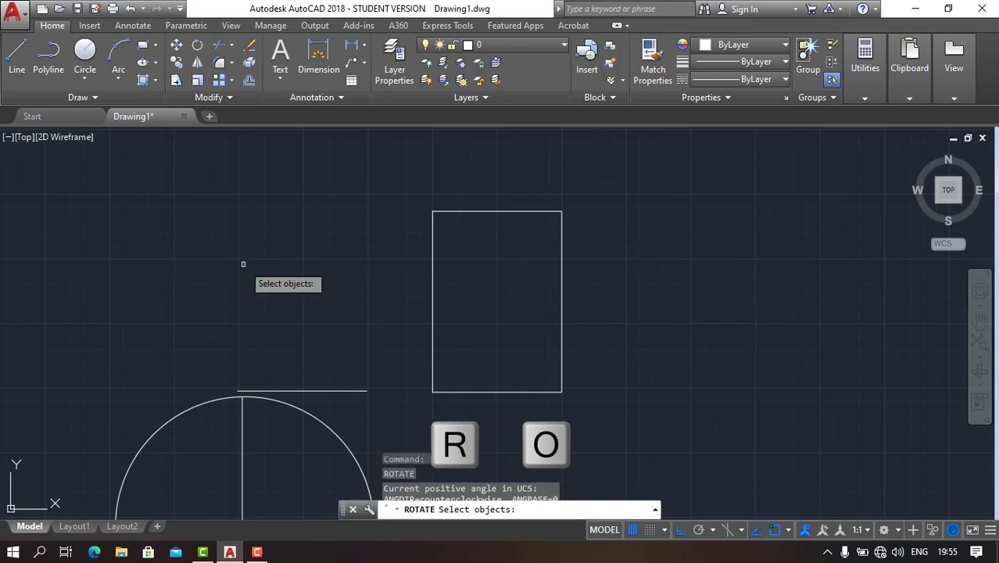
{"action": "left_click", "coordinate": [431, 240]}
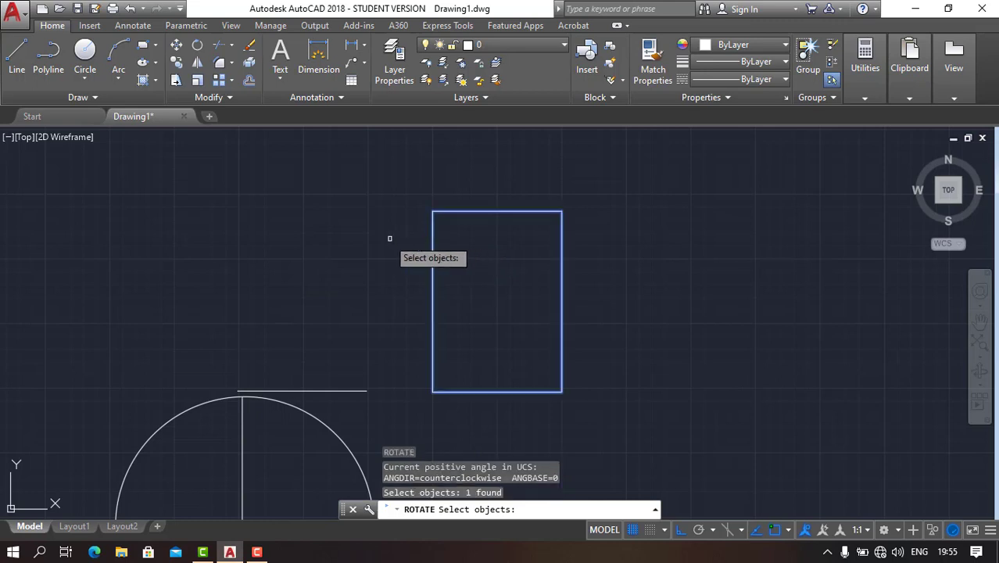
{"action": "key", "text": "Return"}
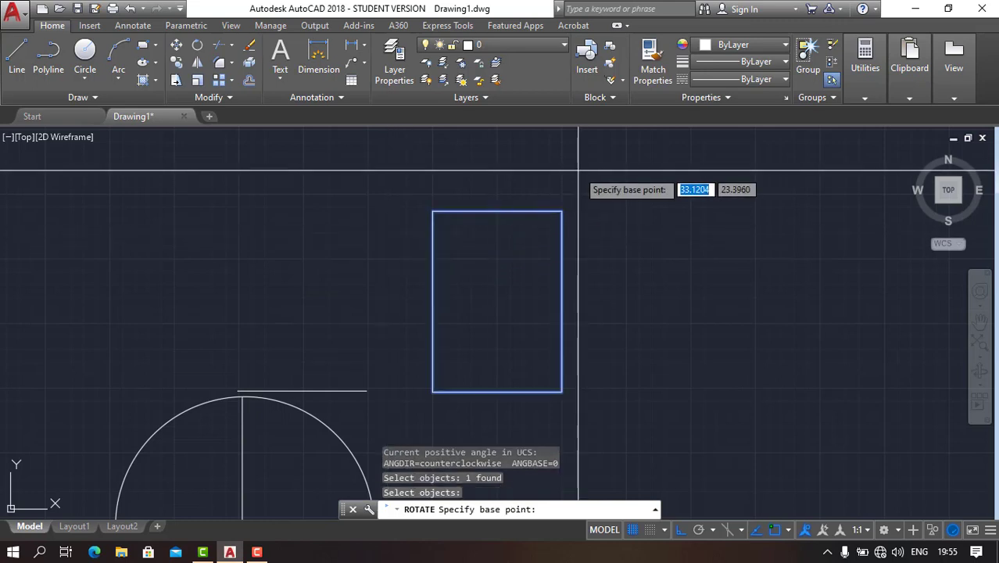
{"action": "left_click", "coordinate": [561, 211]}
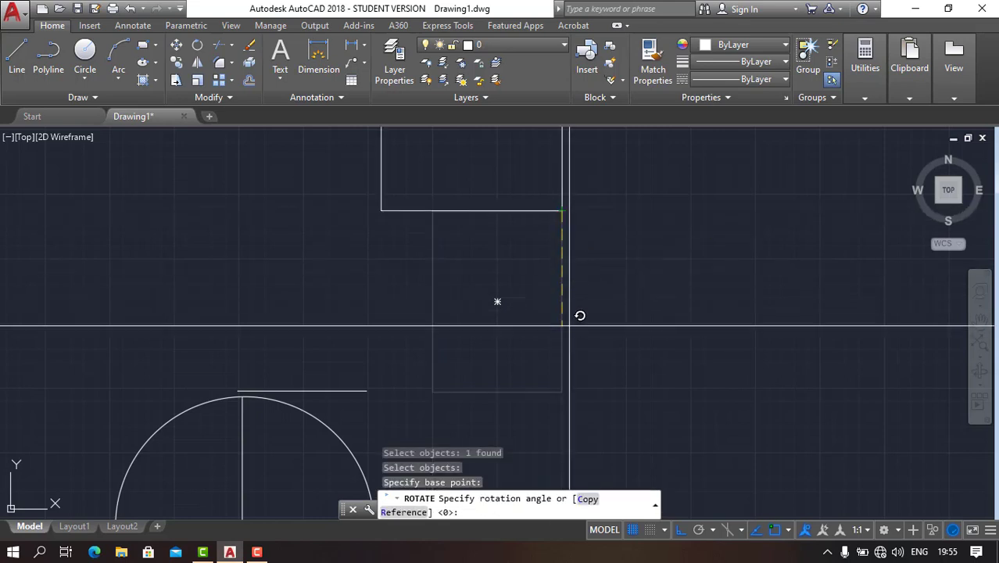
{"action": "scroll", "coordinate": [580, 327], "scroll_direction": "down", "scroll_amount": 2}
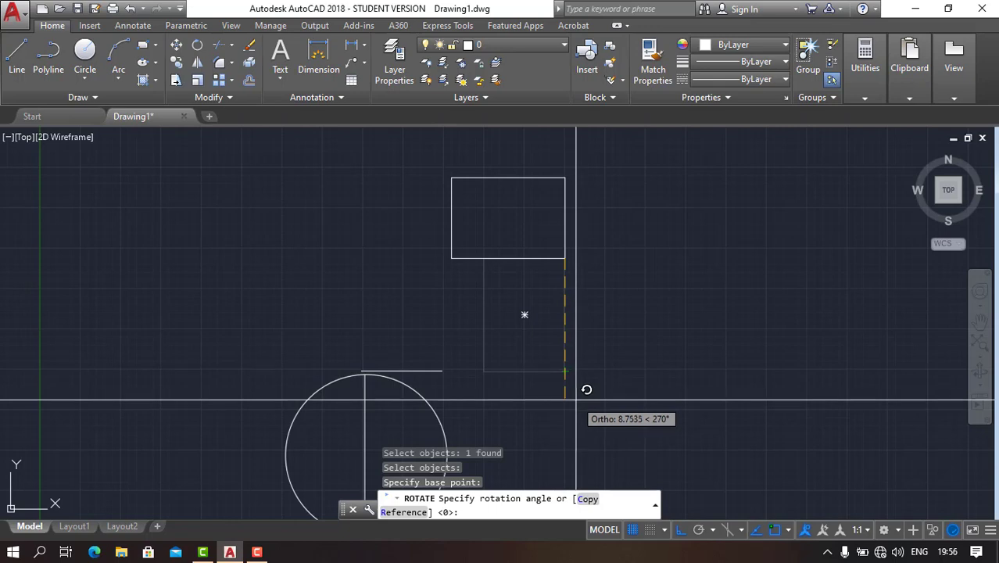
{"action": "key", "text": "Return"}
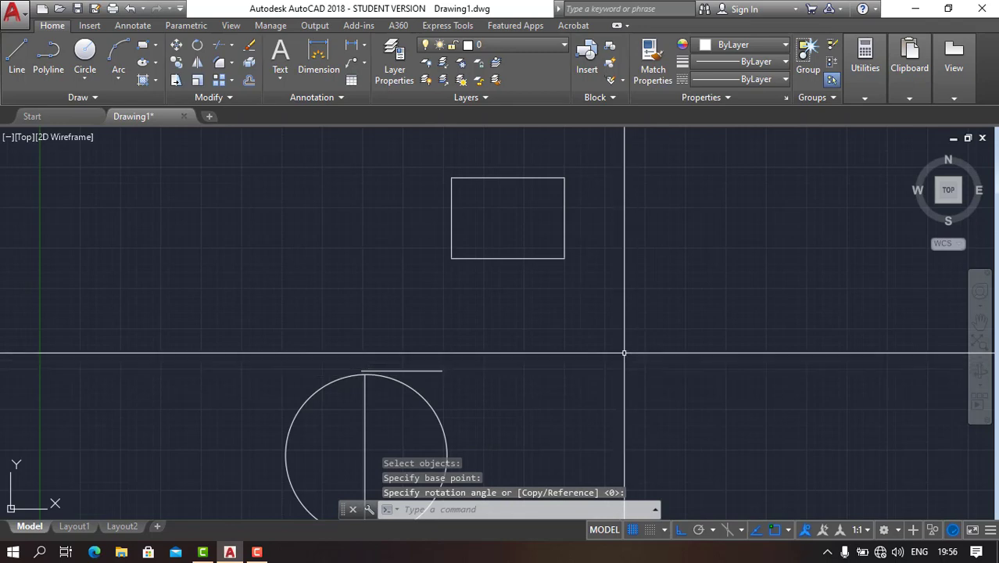
Step: Delete the short horizontal line just above the circle
{"action": "middle_click_drag", "start_coordinate": [486, 204], "coordinate": [494, 325]}
{"action": "scroll", "coordinate": [482, 279], "scroll_direction": "up", "scroll_amount": 2}
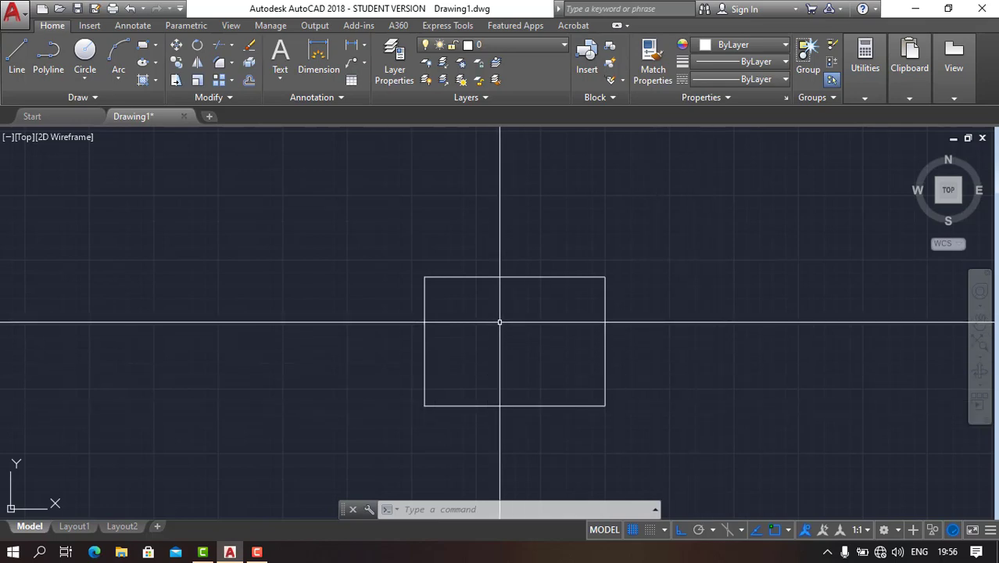
{"action": "scroll", "coordinate": [446, 276], "scroll_direction": "down", "scroll_amount": 1}
{"action": "scroll", "coordinate": [448, 382], "scroll_direction": "down", "scroll_amount": 1}
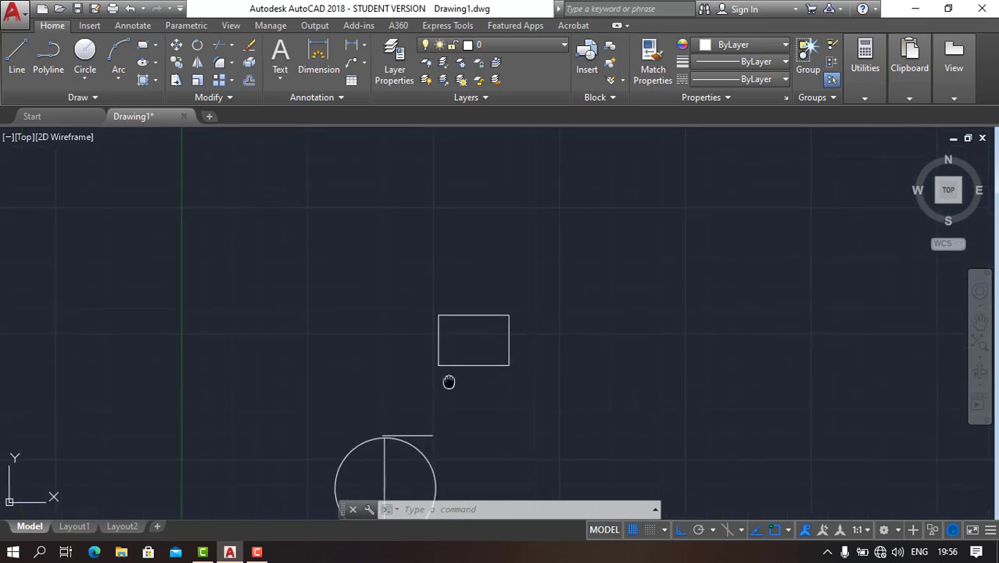
{"action": "middle_click_drag", "start_coordinate": [449, 381], "coordinate": [431, 272]}
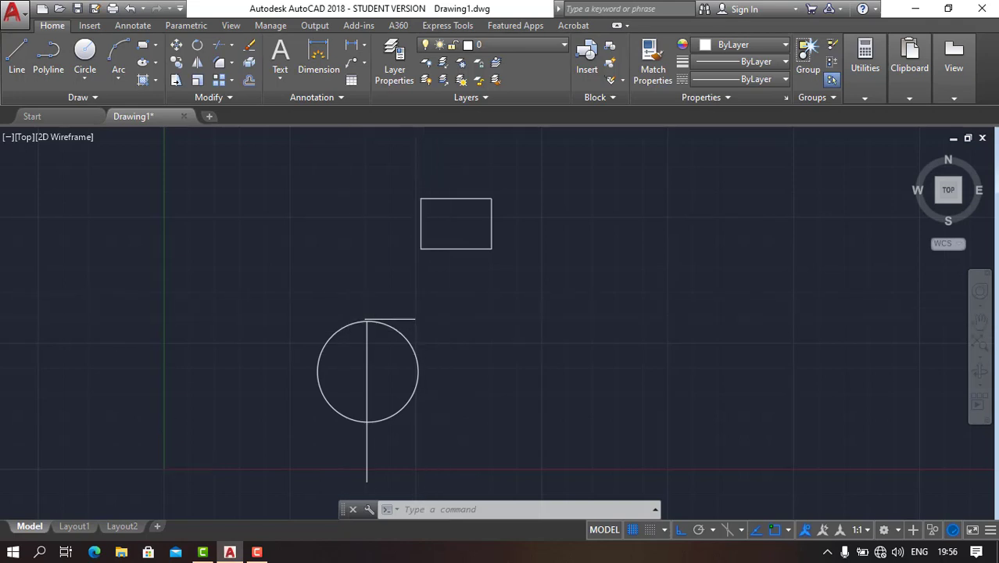
{"action": "scroll", "coordinate": [356, 323], "scroll_direction": "down", "scroll_amount": 1}
{"action": "scroll", "coordinate": [368, 299], "scroll_direction": "up", "scroll_amount": 1}
{"action": "middle_click_drag", "start_coordinate": [350, 345], "coordinate": [410, 296]}
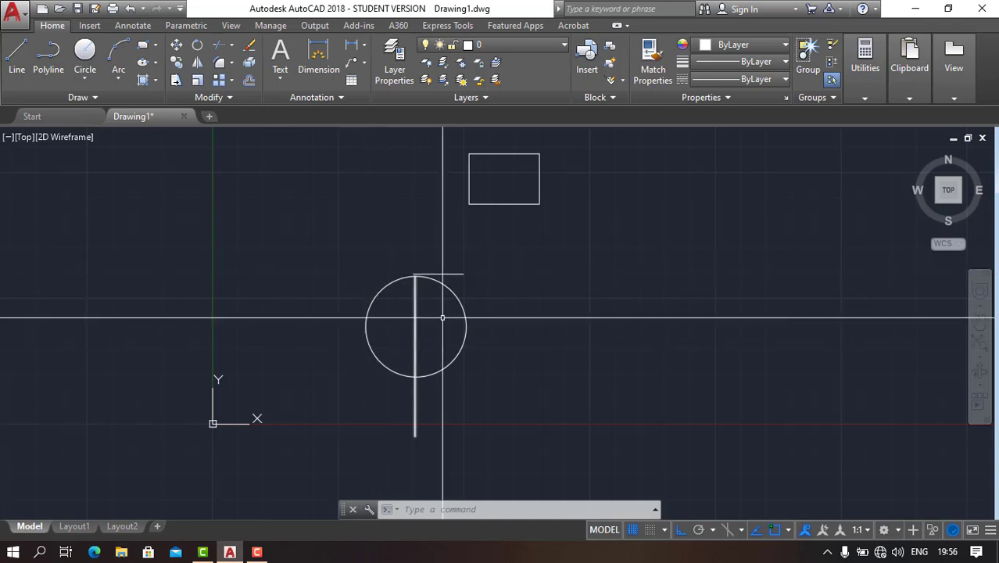
{"action": "left_click", "coordinate": [418, 275]}
{"action": "key", "text": "Delete"}
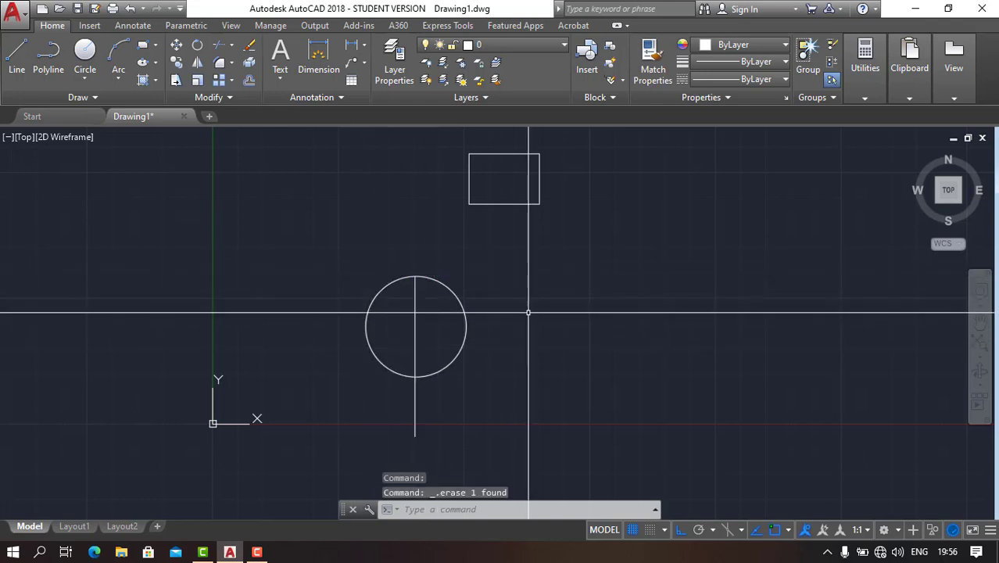
{"action": "left_click", "coordinate": [321, 244]}
{"action": "left_click", "coordinate": [539, 428]}
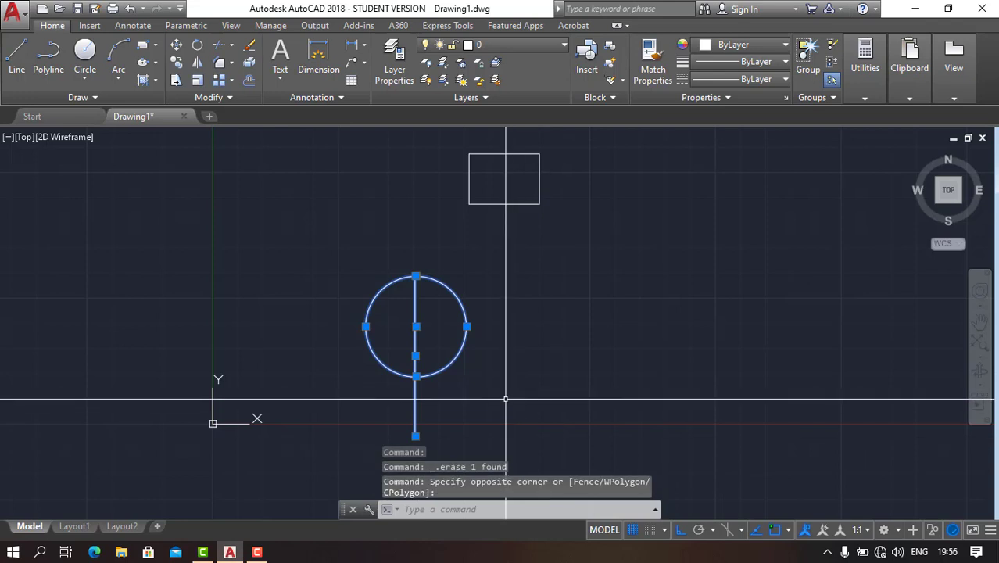
{"action": "type", "text": "m"}
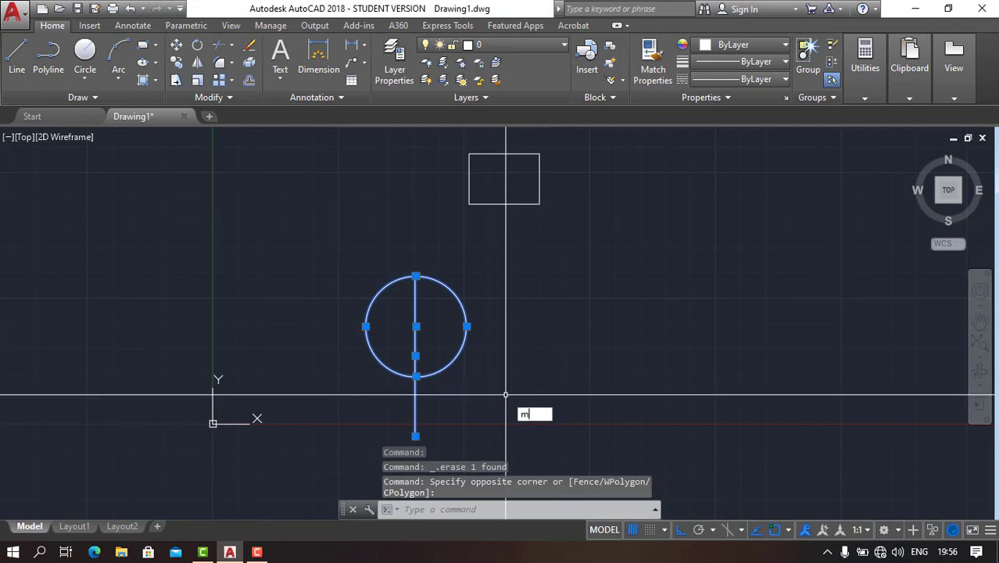
{"action": "key", "text": "Escape"}
{"action": "key", "text": "Escape"}
Step: Mirror the circle and its vertical line upward across a horizontal mirror line just below the rectangle, keeping the source objects
{"action": "middle_click_drag", "start_coordinate": [420, 250], "coordinate": [477, 288]}
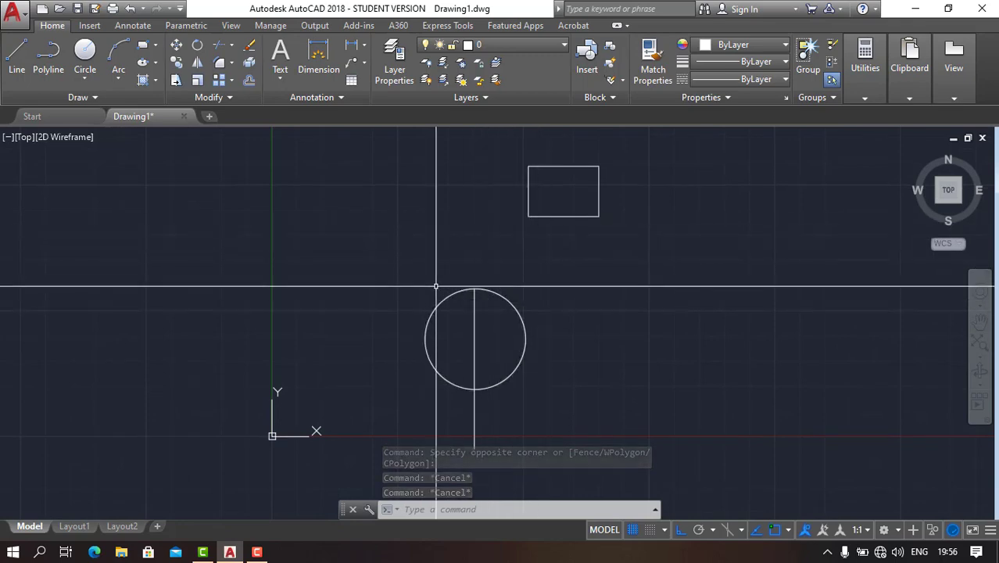
{"action": "scroll", "coordinate": [511, 300], "scroll_direction": "down", "scroll_amount": 2}
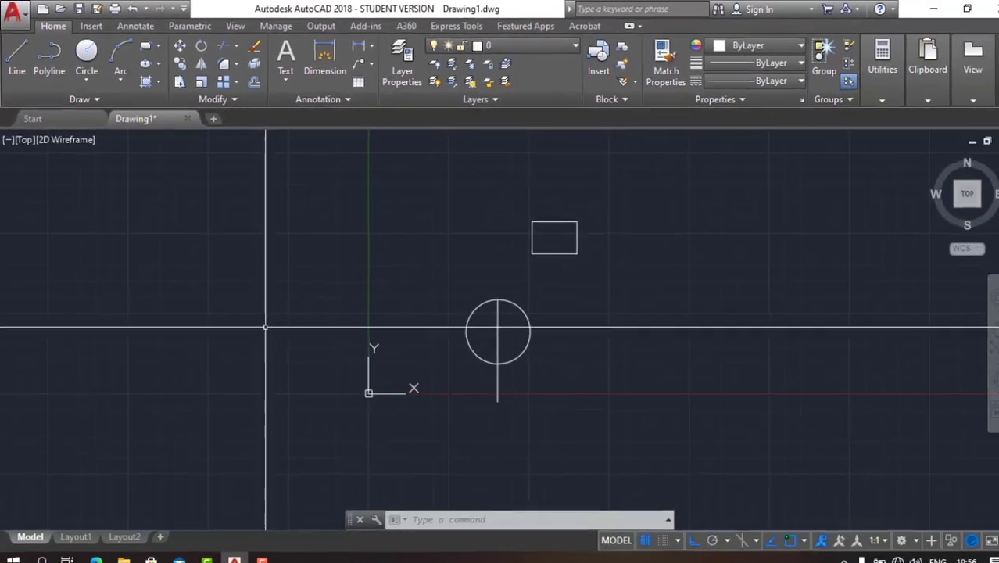
{"action": "type", "text": "MI"}
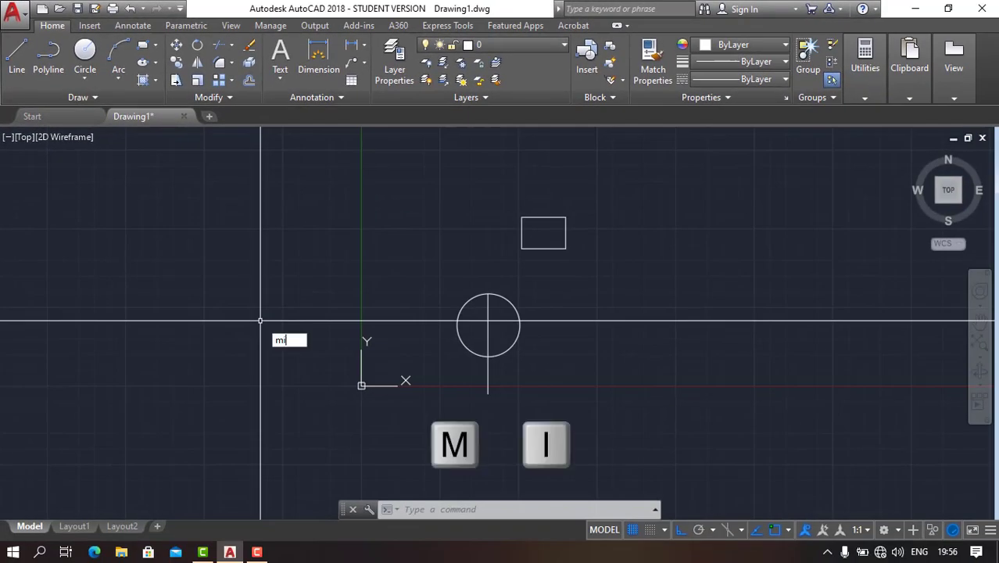
{"action": "key", "text": "Return"}
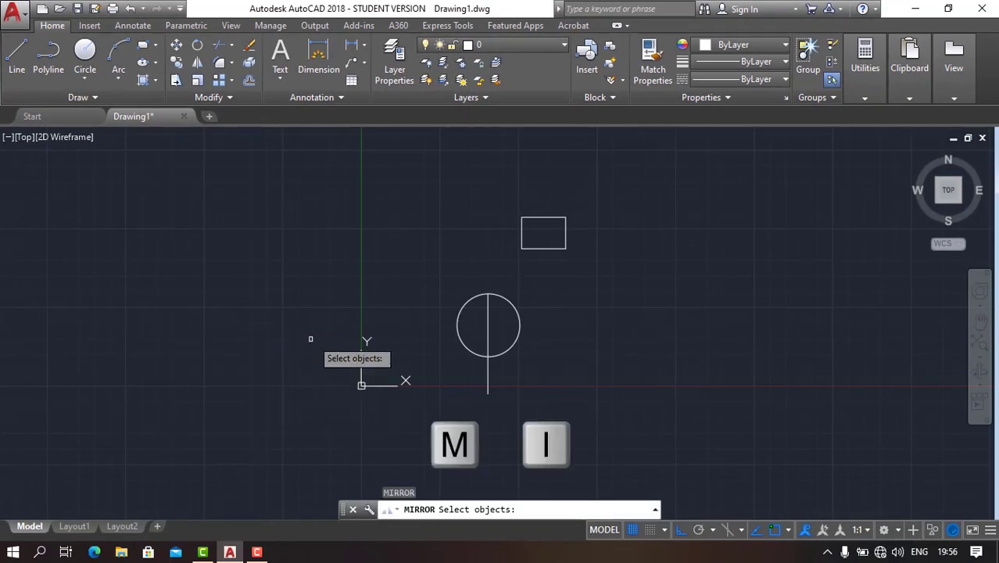
{"action": "left_click", "coordinate": [550, 418]}
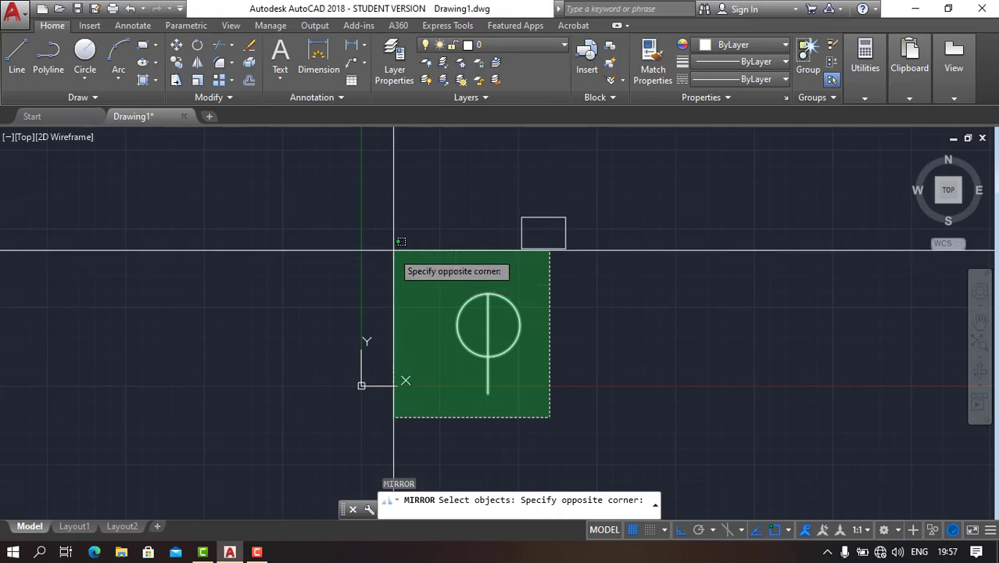
{"action": "left_click", "coordinate": [402, 257]}
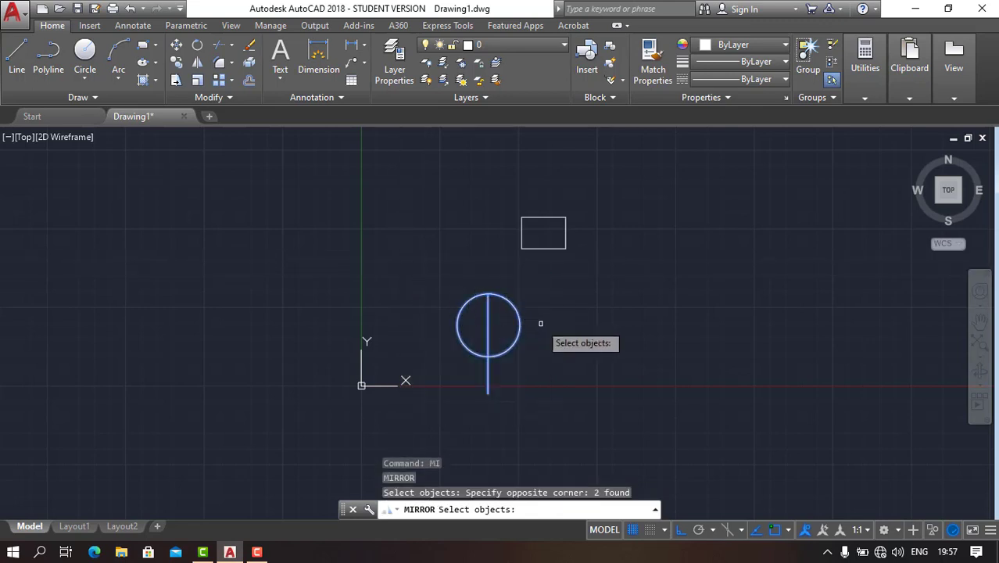
{"action": "key", "text": "Return"}
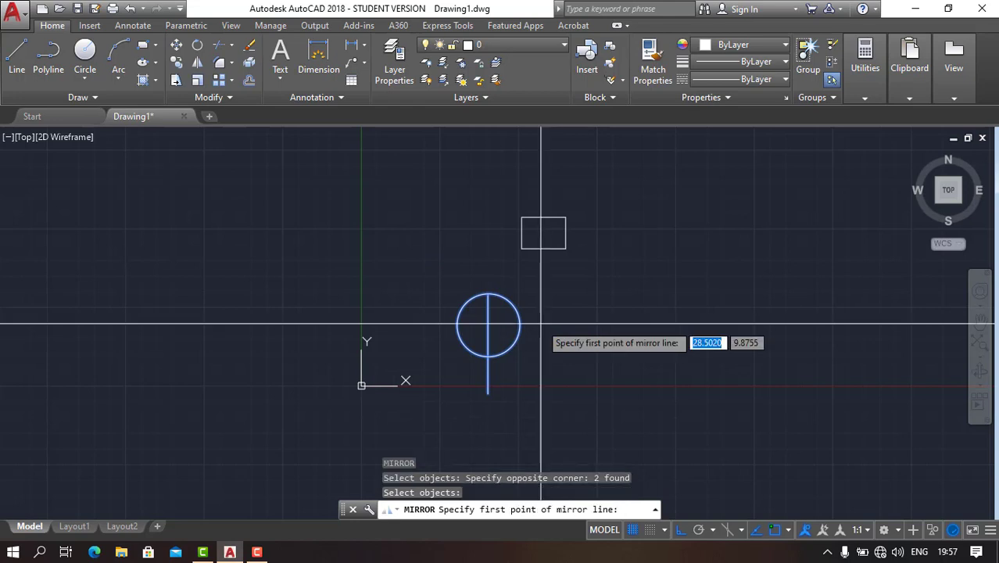
{"action": "scroll", "coordinate": [476, 276], "scroll_direction": "up", "scroll_amount": 2}
{"action": "mouse_move", "coordinate": [475, 274]}
{"action": "middle_mouse_down"}
{"action": "mouse_move", "coordinate": [455, 312]}
{"action": "mouse_move", "coordinate": [473, 291]}
{"action": "middle_mouse_up"}
{"action": "scroll", "coordinate": [456, 313], "scroll_direction": "down", "scroll_amount": 2}
{"action": "scroll", "coordinate": [469, 295], "scroll_direction": "down", "scroll_amount": 2}
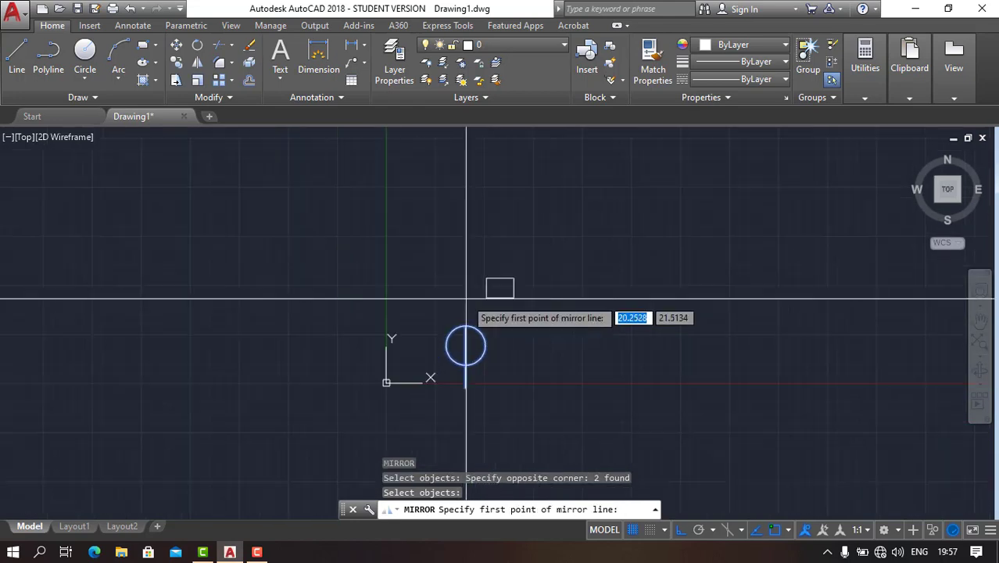
{"action": "scroll", "coordinate": [466, 298], "scroll_direction": "up", "scroll_amount": 2}
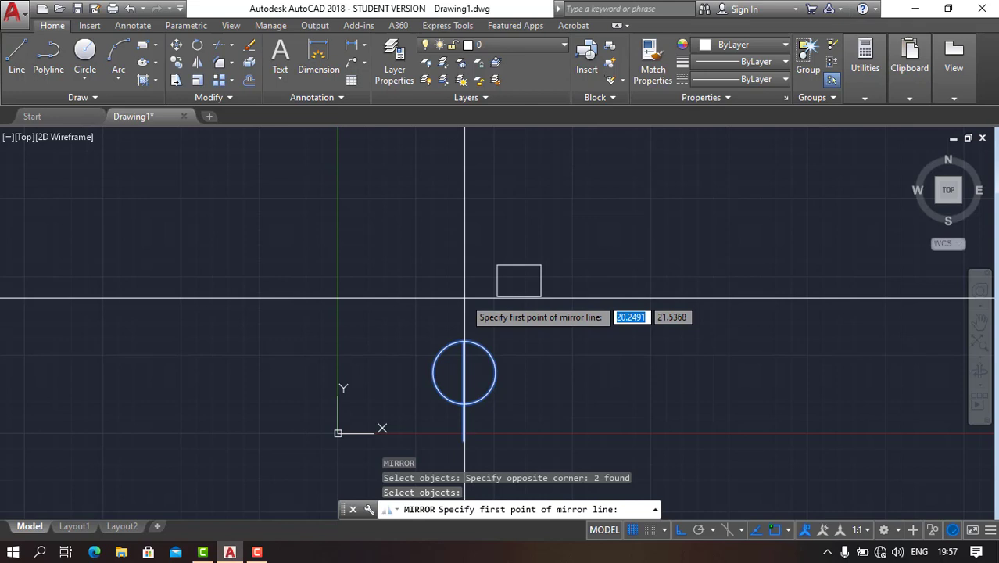
{"action": "left_click", "coordinate": [464, 299]}
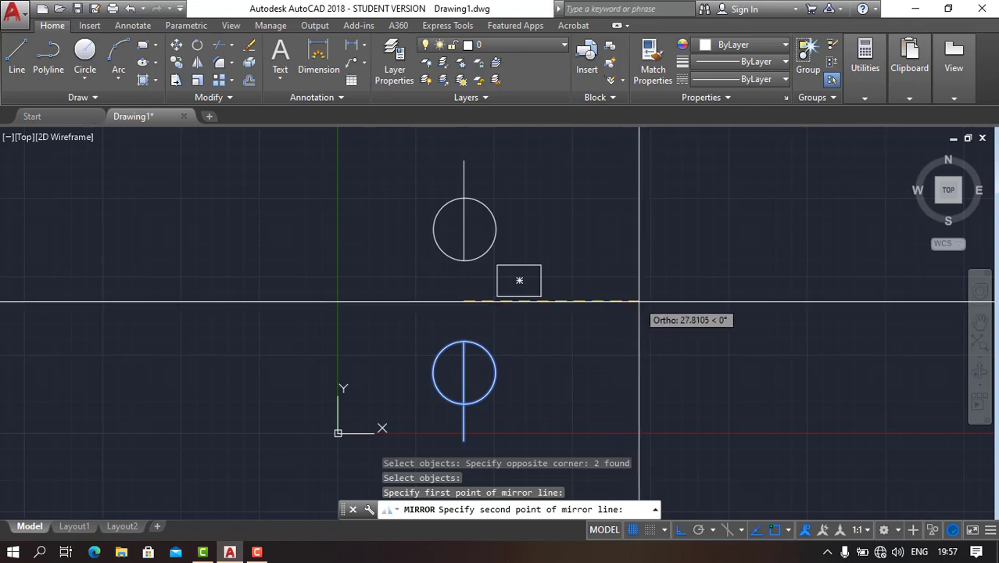
{"action": "left_click", "coordinate": [626, 300]}
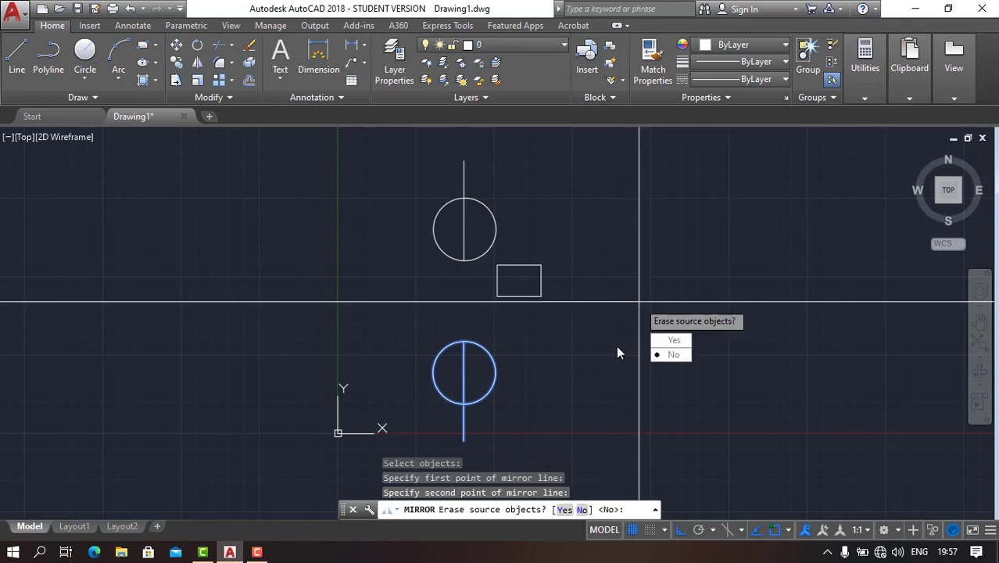
{"action": "key", "text": "Return"}
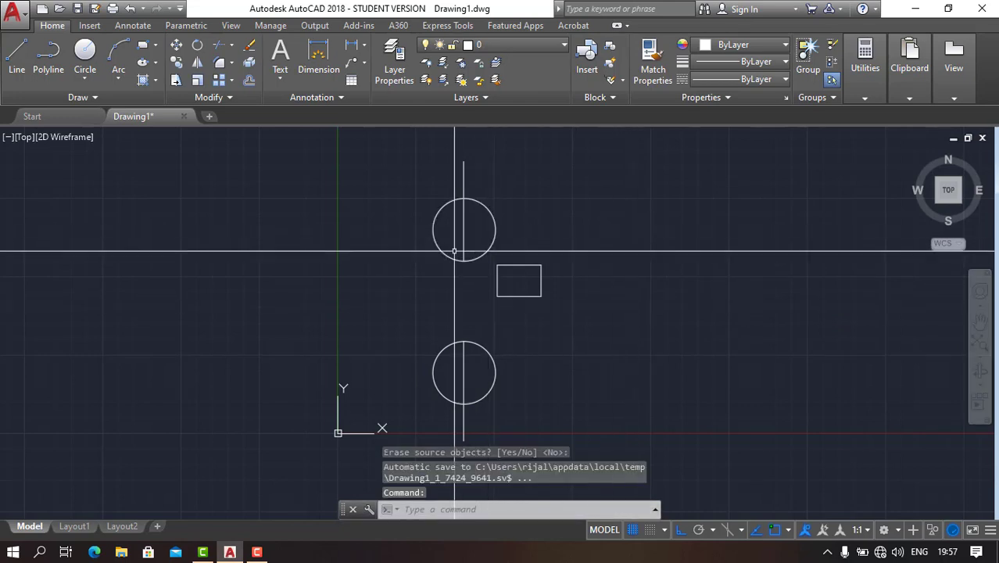
Step: Move the rectangle about 17 units horizontally to the right, using its upper-right corner as the base point
{"action": "scroll", "coordinate": [462, 264], "scroll_direction": "down", "scroll_amount": 1}
{"action": "middle_click_drag", "start_coordinate": [462, 263], "coordinate": [419, 249]}
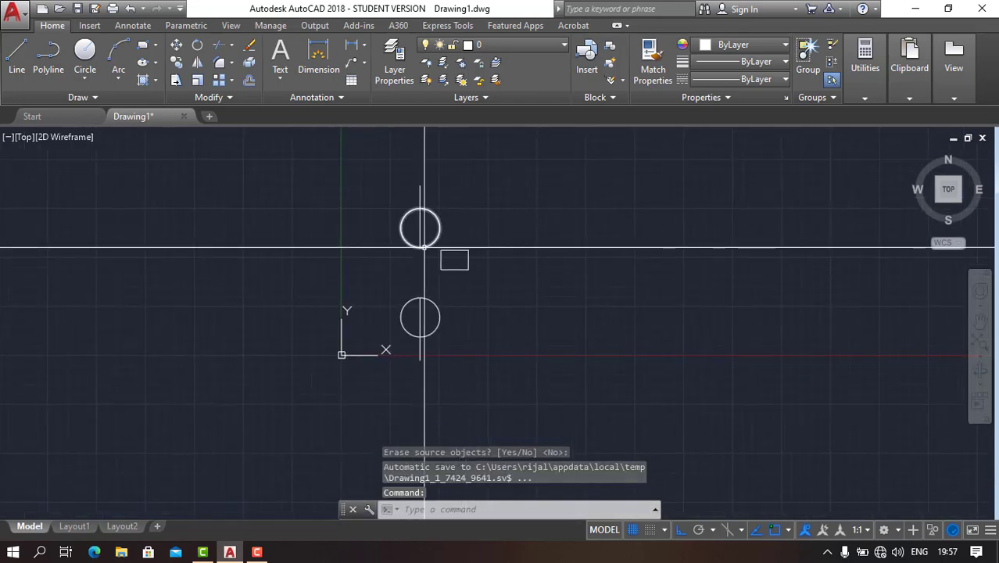
{"action": "scroll", "coordinate": [446, 257], "scroll_direction": "up", "scroll_amount": 2}
{"action": "middle_click_drag", "start_coordinate": [493, 297], "coordinate": [533, 325]}
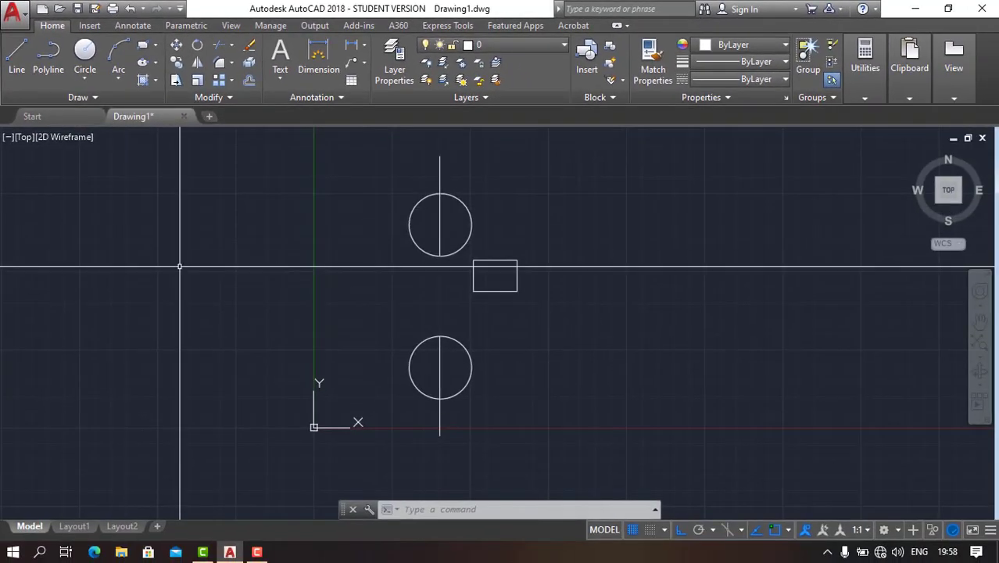
{"action": "type", "text": "M"}
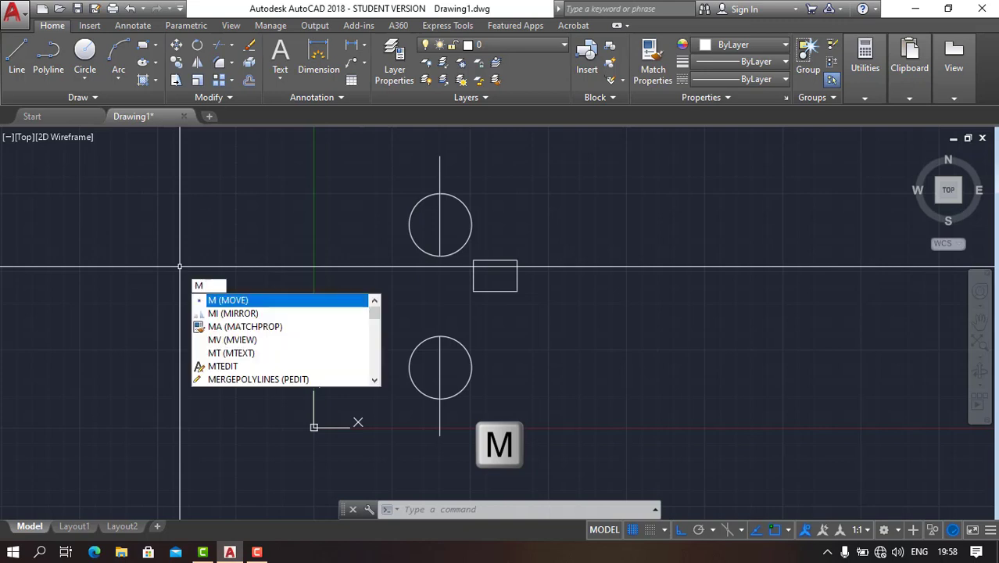
{"action": "key", "text": "Return"}
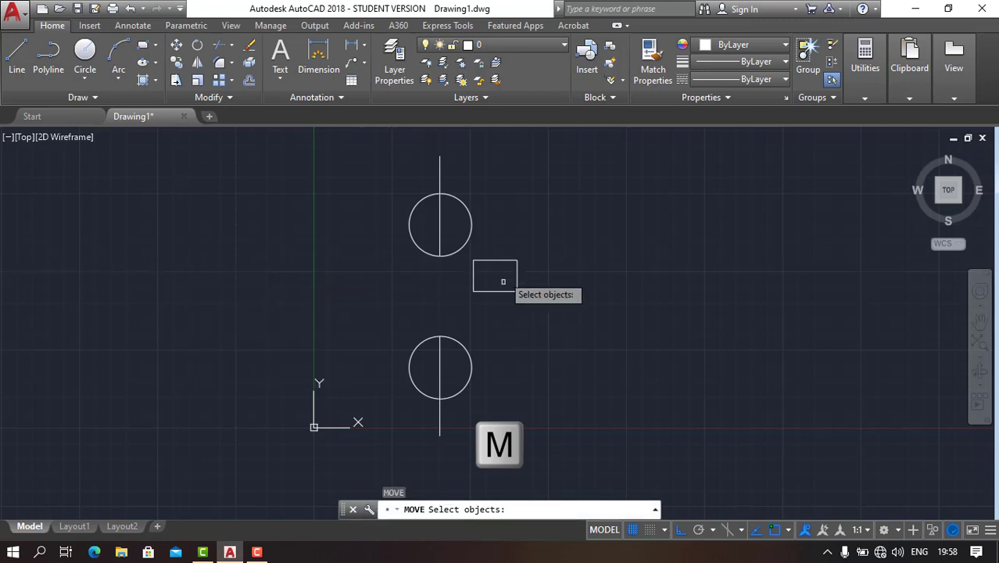
{"action": "scroll", "coordinate": [500, 266], "scroll_direction": "up", "scroll_amount": 4}
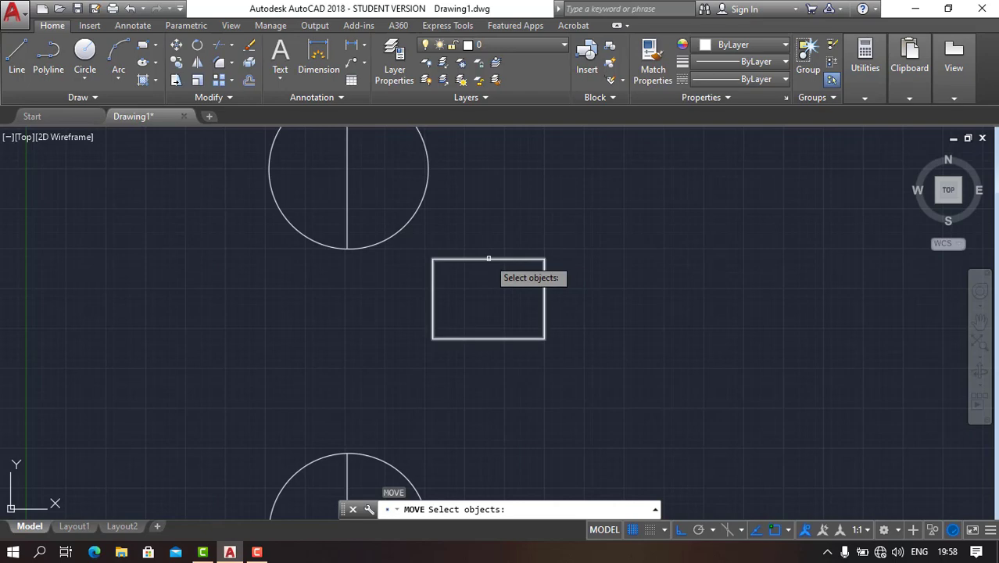
{"action": "left_click", "coordinate": [489, 258]}
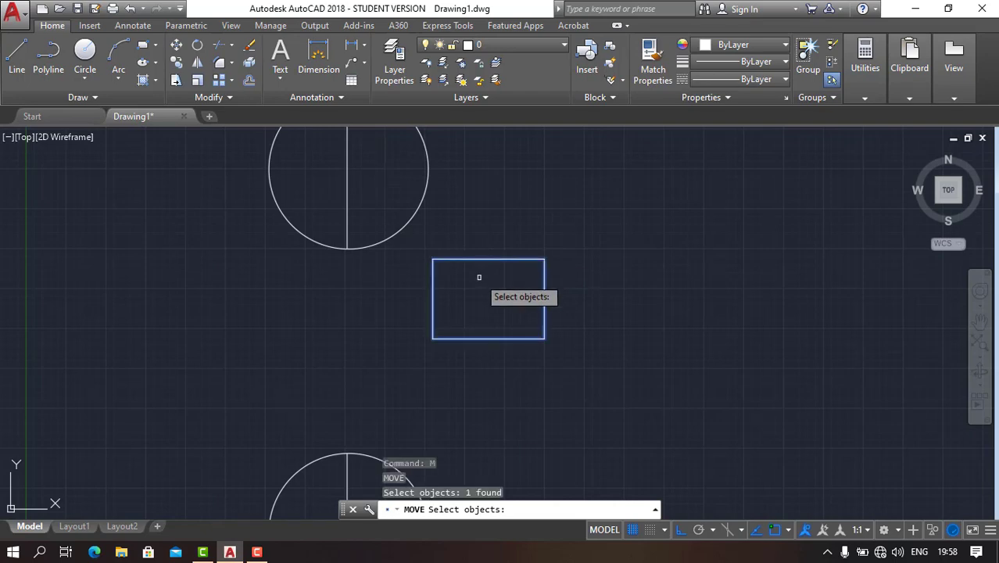
{"action": "key", "text": "Return"}
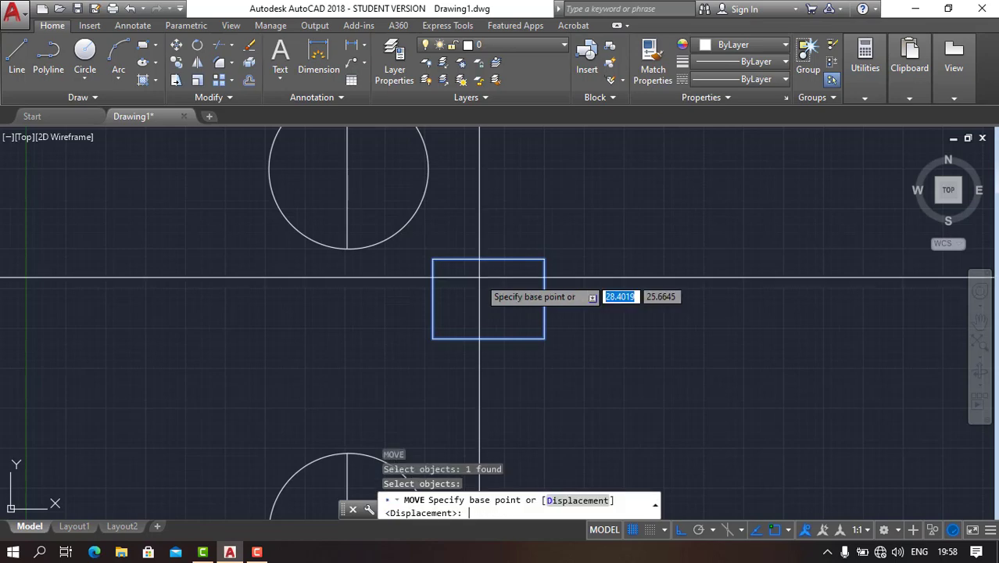
{"action": "left_click", "coordinate": [544, 258]}
{"action": "scroll", "coordinate": [724, 252], "scroll_direction": "down", "scroll_amount": 4}
{"action": "scroll", "coordinate": [728, 254], "scroll_direction": "up", "scroll_amount": 2}
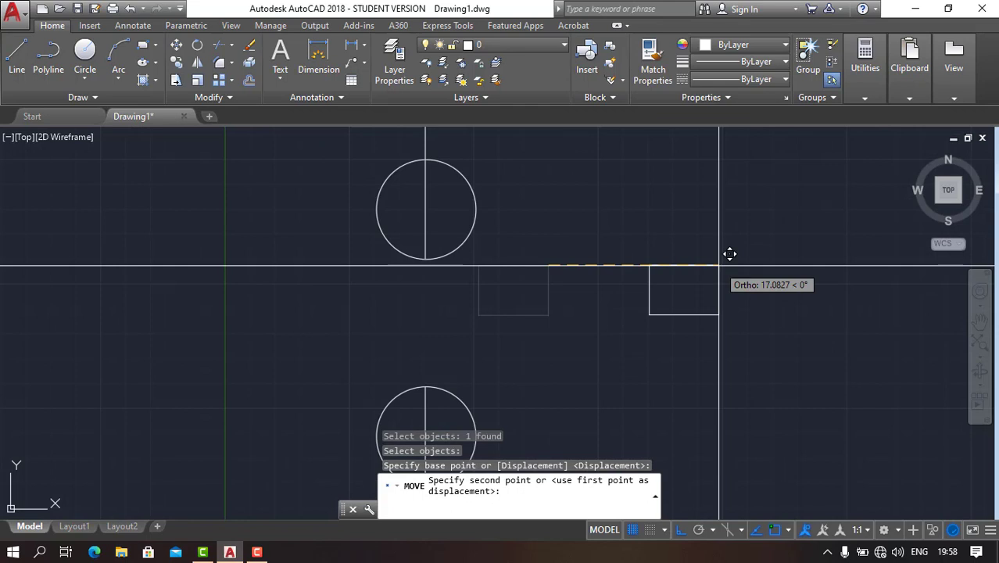
{"action": "left_click", "coordinate": [729, 255]}
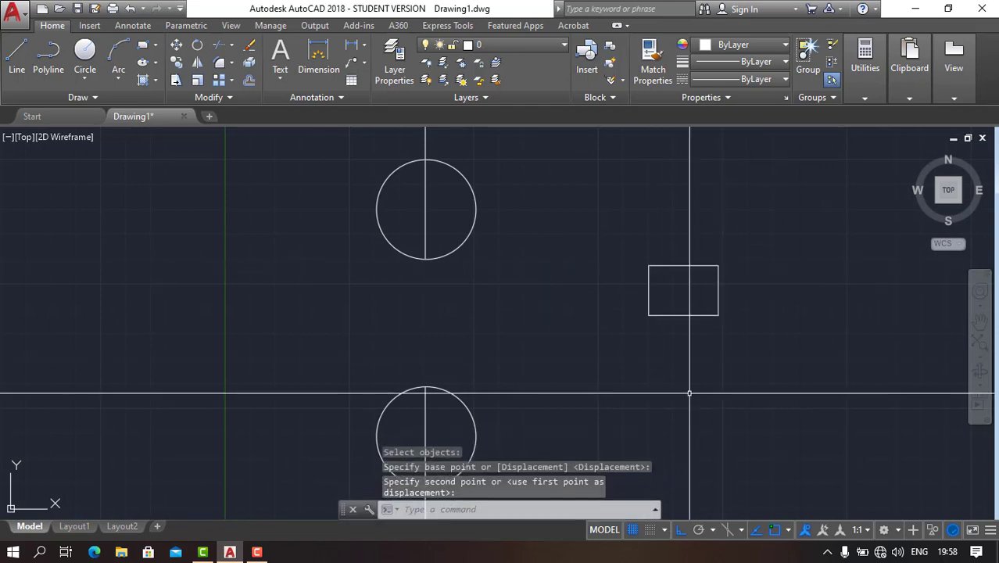
Step: Offset the rectangle outward by a distance of 1
{"action": "mouse_move", "coordinate": [723, 334]}
{"action": "middle_mouse_down"}
{"action": "mouse_move", "coordinate": [685, 322]}
{"action": "mouse_move", "coordinate": [488, 319]}
{"action": "mouse_move", "coordinate": [544, 328]}
{"action": "mouse_move", "coordinate": [551, 339]}
{"action": "middle_mouse_up"}
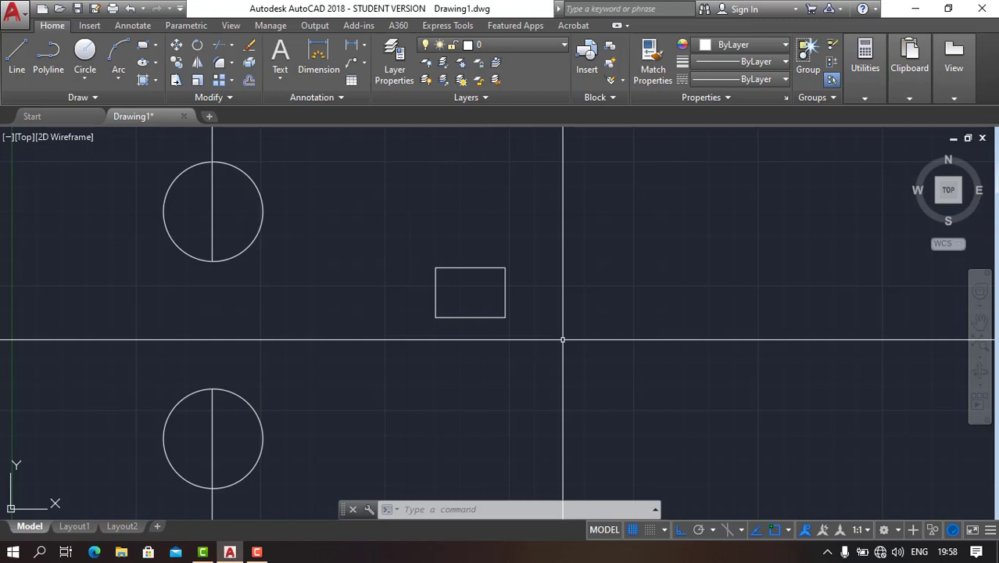
{"action": "scroll", "coordinate": [456, 273], "scroll_direction": "up", "scroll_amount": 2}
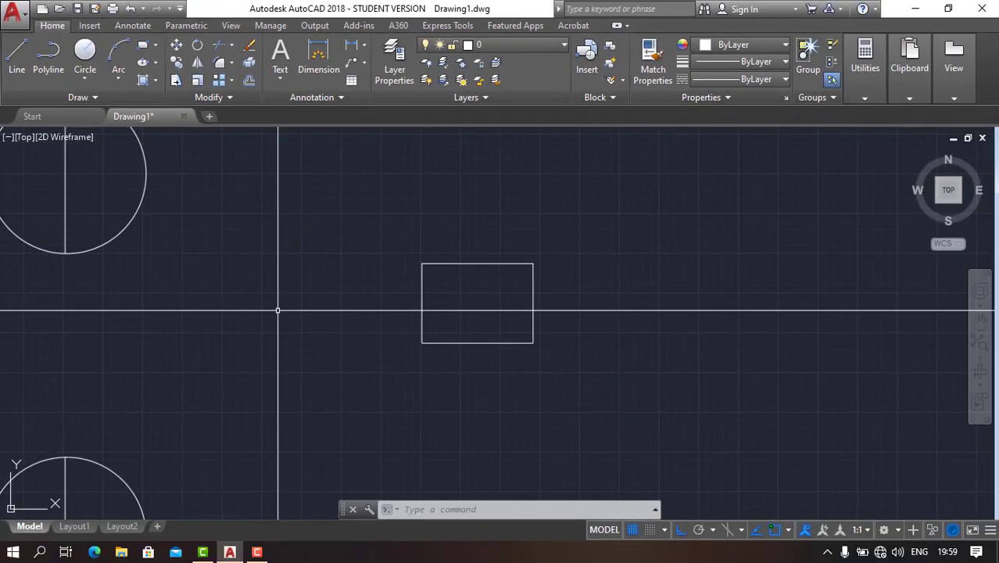
{"action": "type", "text": "oo"}
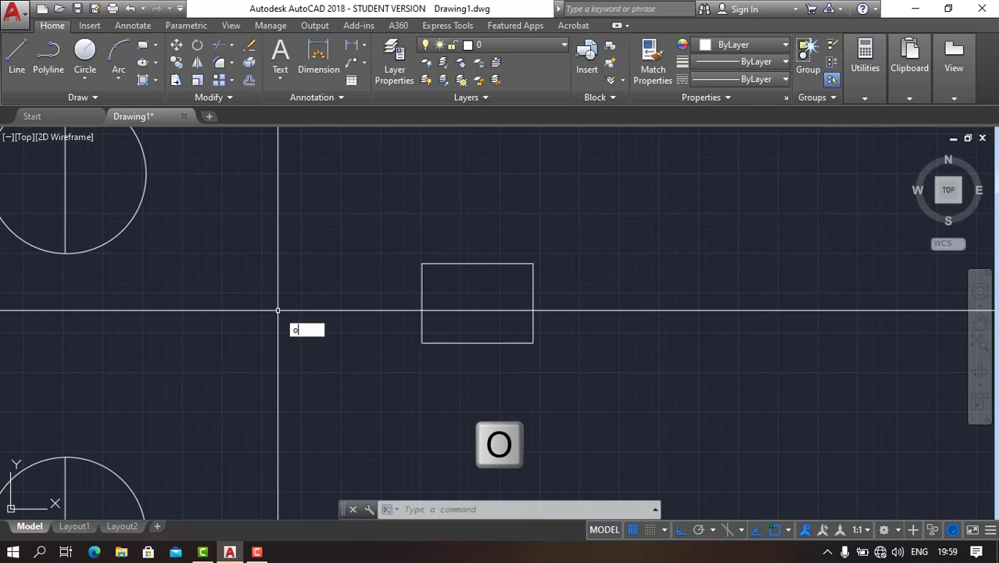
{"action": "key", "text": "Return"}
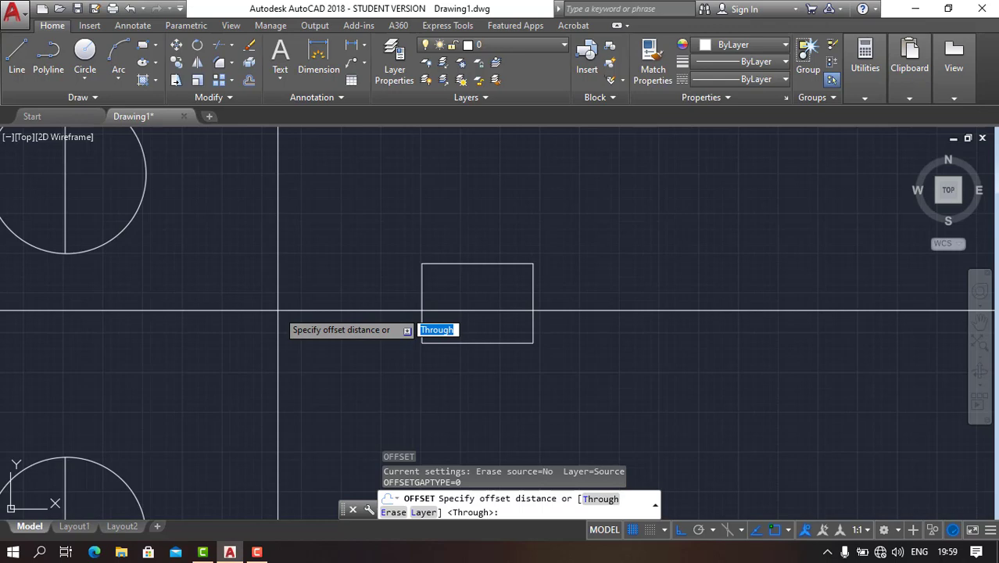
{"action": "type", "text": "1"}
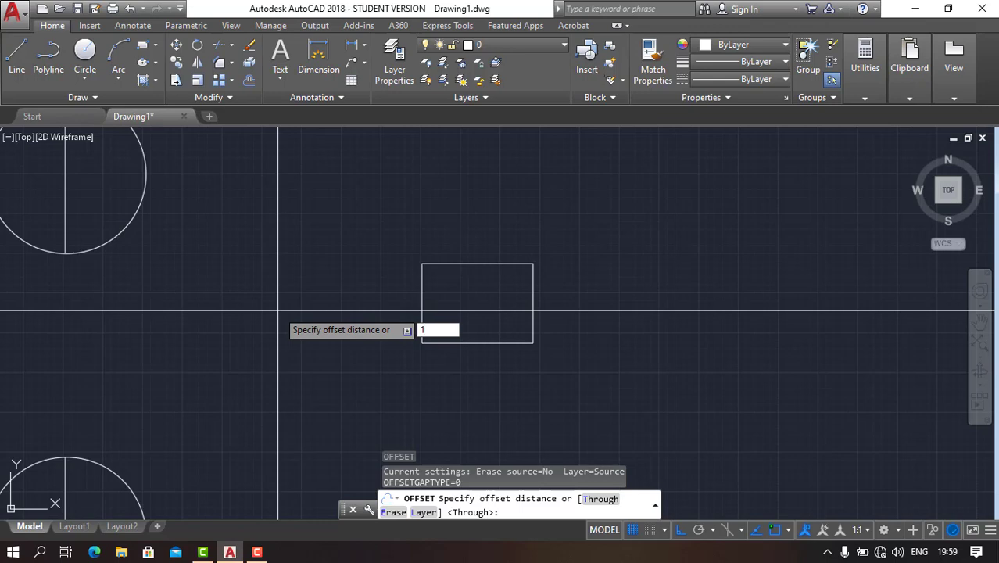
{"action": "key", "text": "Return"}
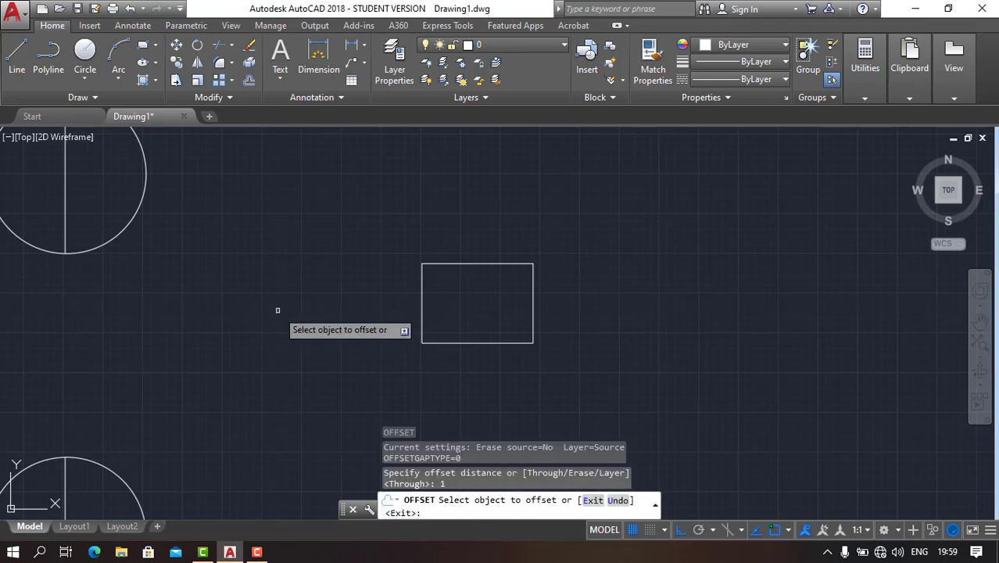
{"action": "left_click", "coordinate": [435, 264]}
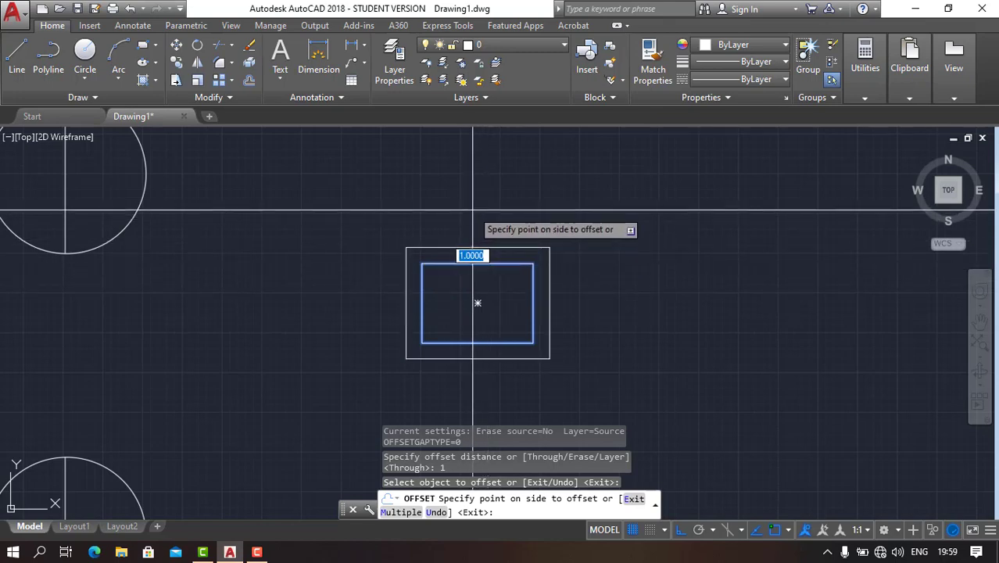
{"action": "left_click", "coordinate": [413, 252]}
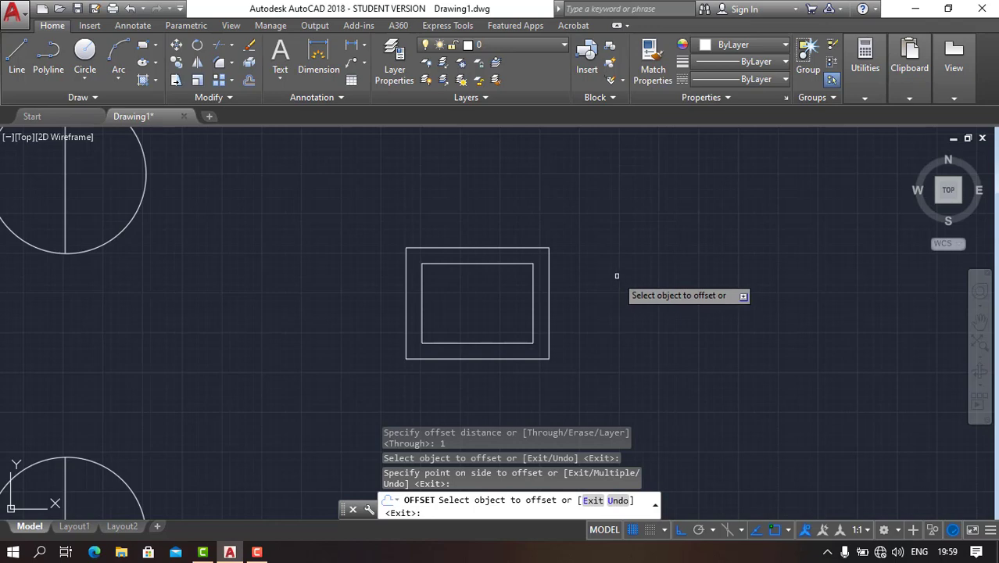
{"action": "key", "text": "Escape"}
{"action": "key", "text": "Escape"}
{"action": "key", "text": "Escape"}
{"action": "key", "text": "Escape"}
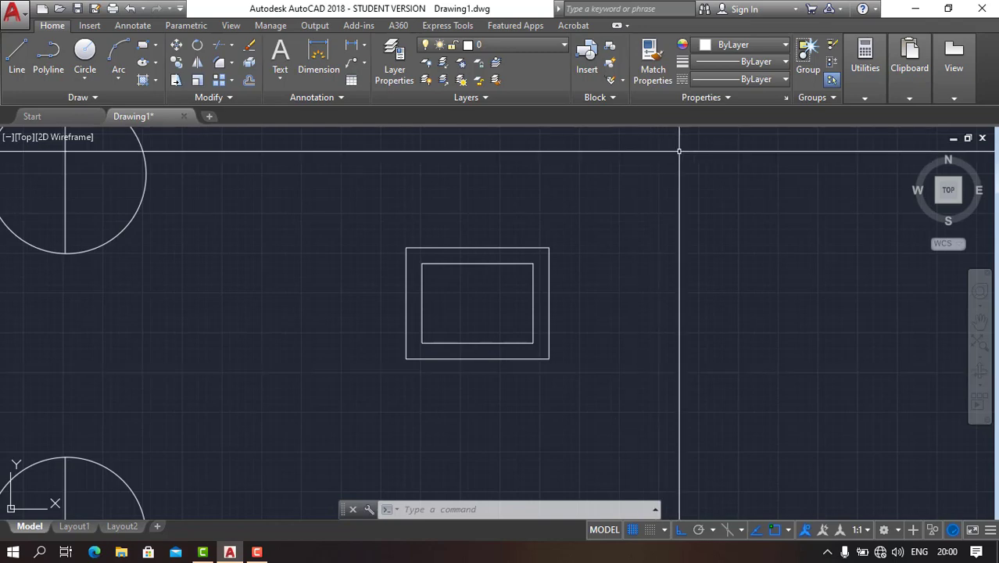
Step: Draw a horizontal line to the right of the two rectangles, slightly above their upper edges
{"action": "key", "text": "Escape"}
{"action": "key", "text": "Escape"}
{"action": "key", "text": "Escape"}
{"action": "type", "text": "l"}
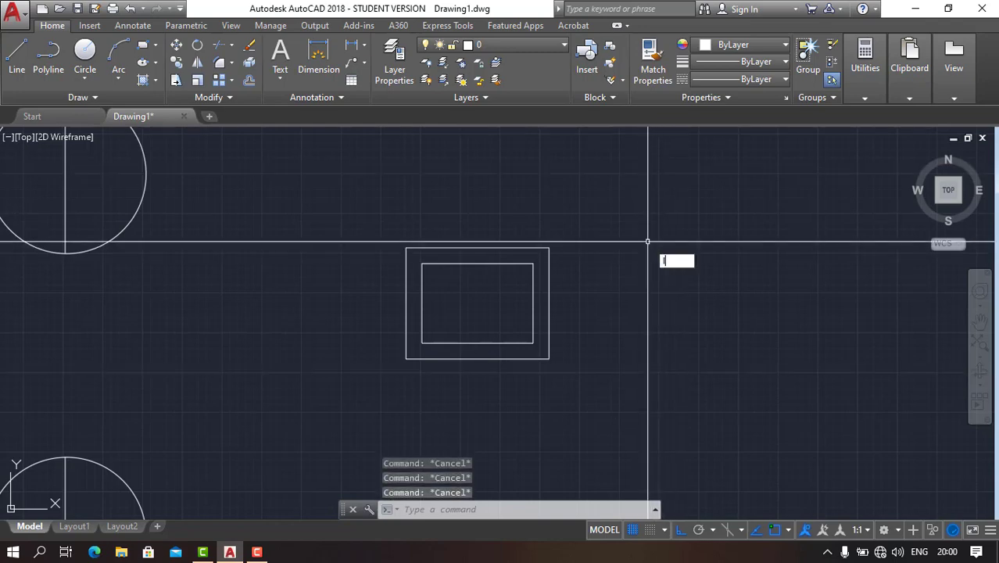
{"action": "key", "text": "Return"}
{"action": "left_click", "coordinate": [621, 227]}
{"action": "left_click", "coordinate": [788, 226]}
{"action": "key", "text": "Escape"}
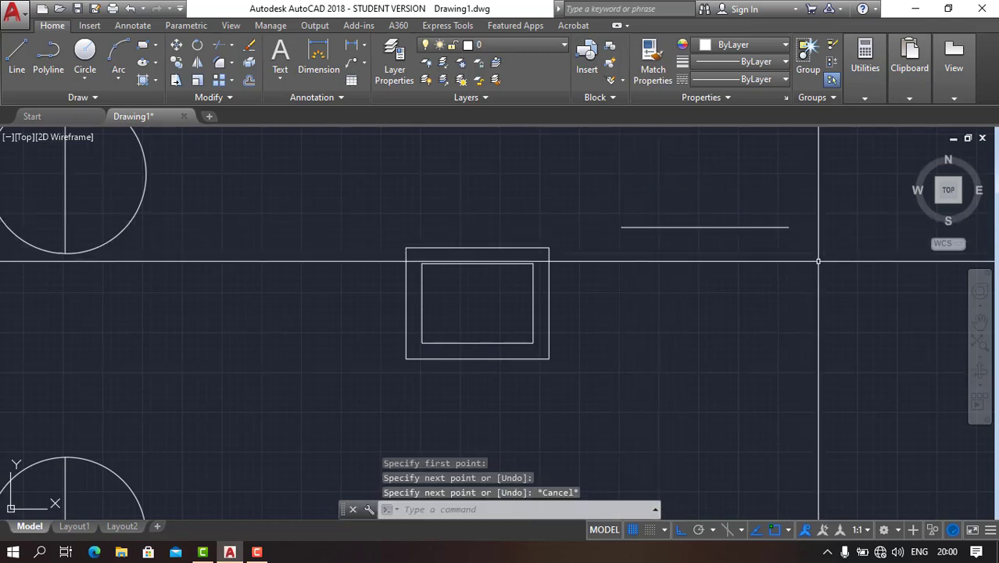
Step: Draw a vertical line just beyond the horizontal line's right end, starting slightly below it so the two lines do not touch
{"action": "key", "text": "Return"}
{"action": "left_click", "coordinate": [827, 251]}
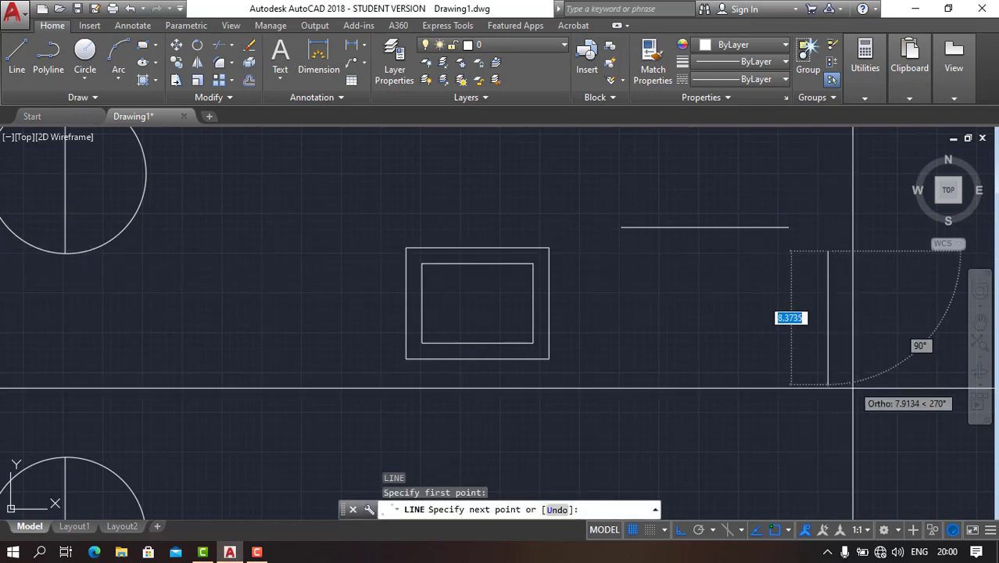
{"action": "left_click", "coordinate": [827, 401]}
{"action": "key", "text": "Escape"}
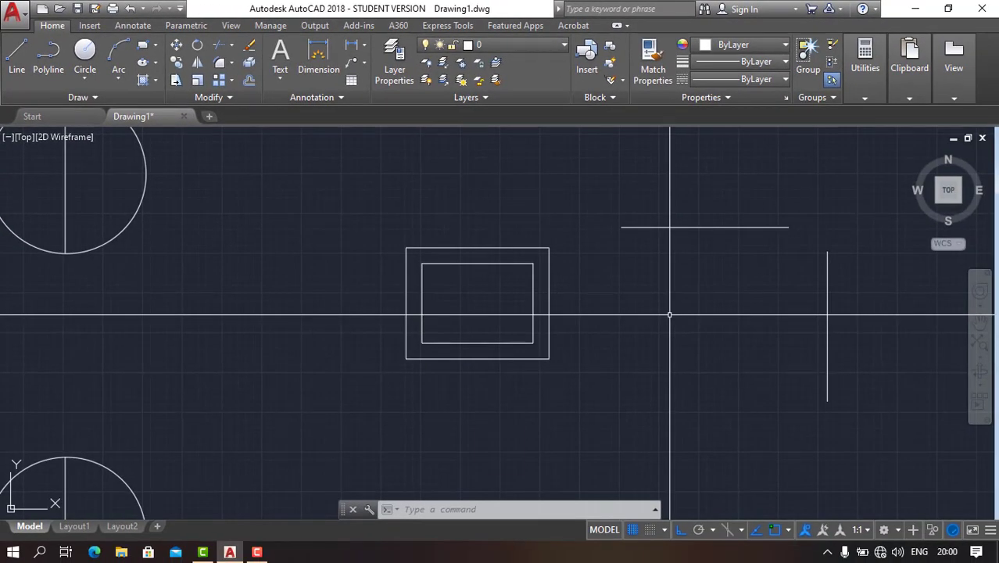
Step: Fillet the separate horizontal and vertical lines with a radius of 0 so they meet in a sharp corner
{"action": "type", "text": "F"}
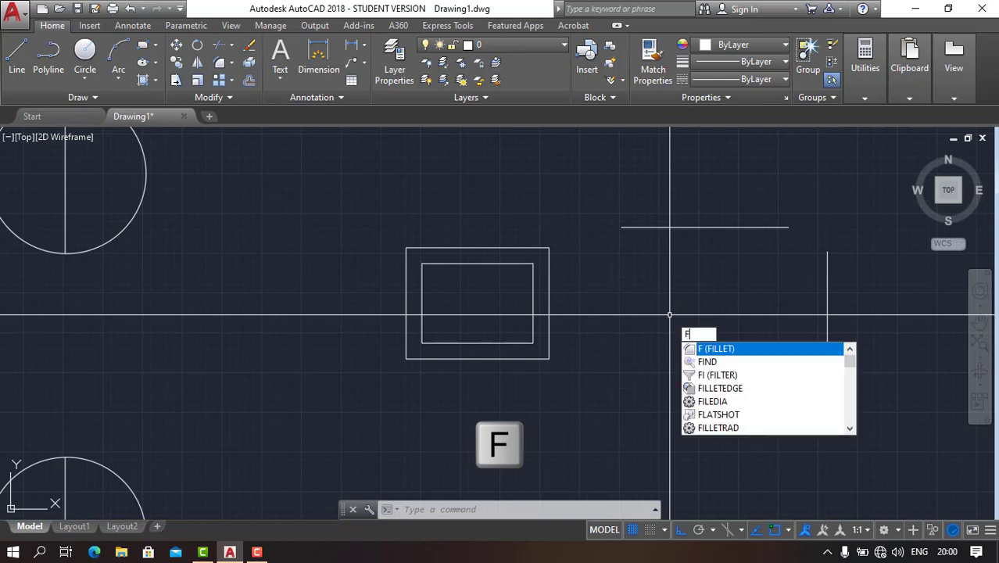
{"action": "key", "text": "Return"}
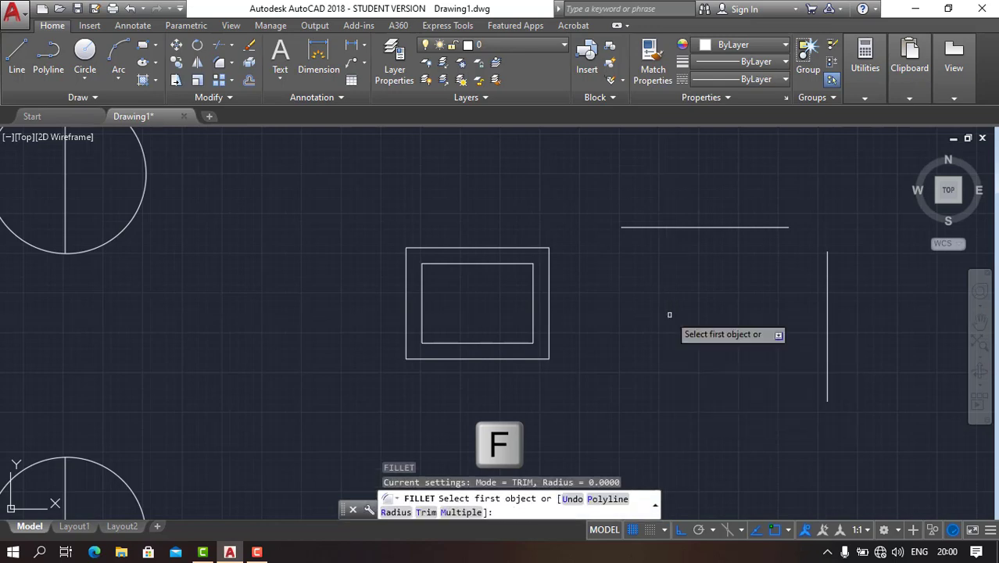
{"action": "left_click", "coordinate": [782, 228]}
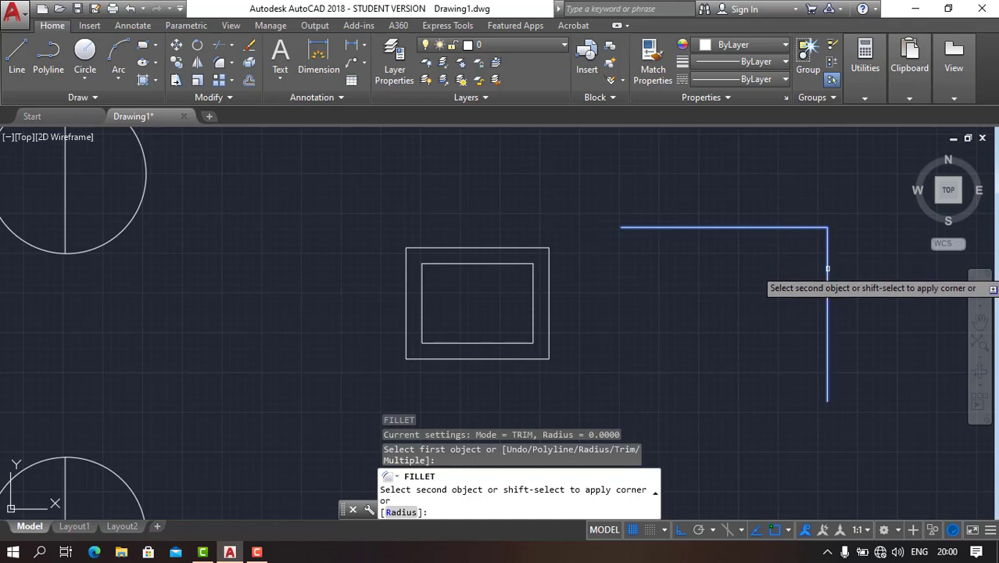
{"action": "left_click", "coordinate": [826, 268]}
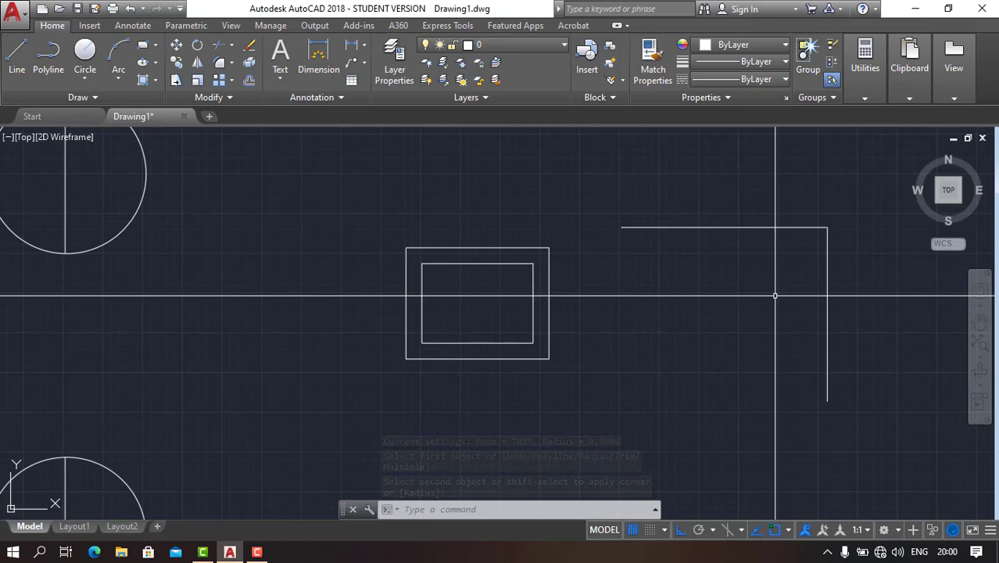
Step: Dimension the inner rectangle's top edge with DIM, placing the dimension line above the outer rectangle
{"action": "scroll", "coordinate": [772, 295], "scroll_direction": "down", "scroll_amount": 2}
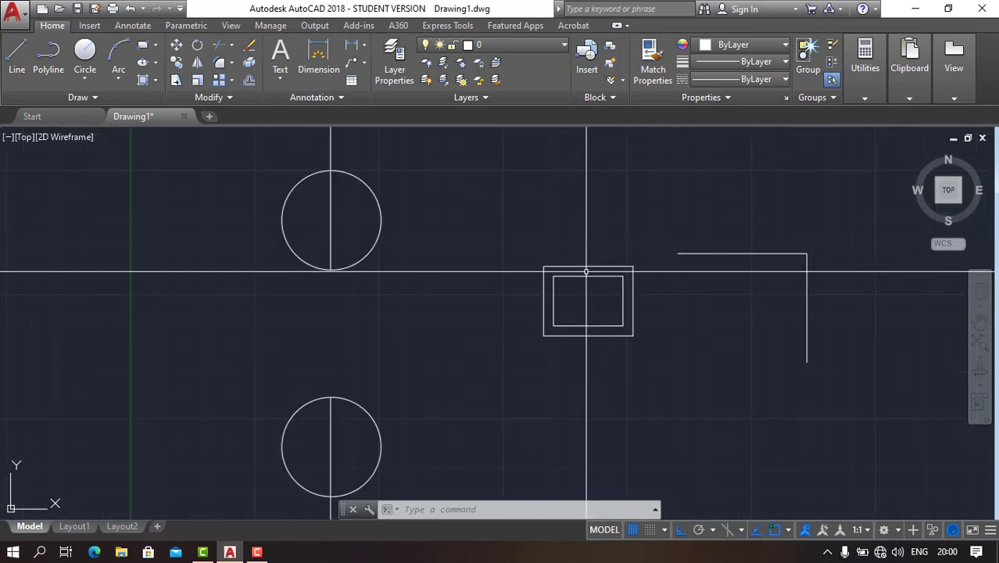
{"action": "scroll", "coordinate": [580, 250], "scroll_direction": "up", "scroll_amount": 2}
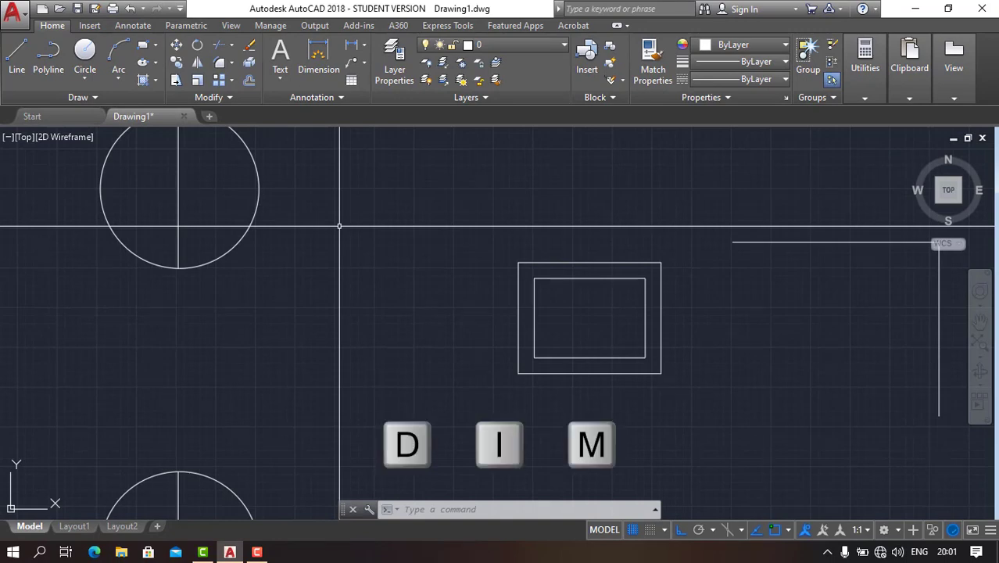
{"action": "type", "text": "dim"}
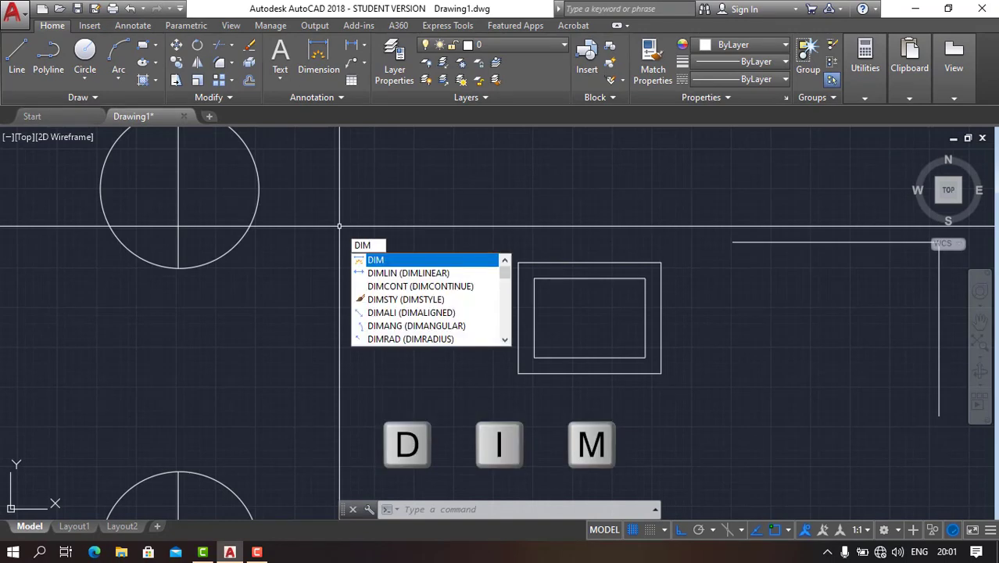
{"action": "key", "text": "Return"}
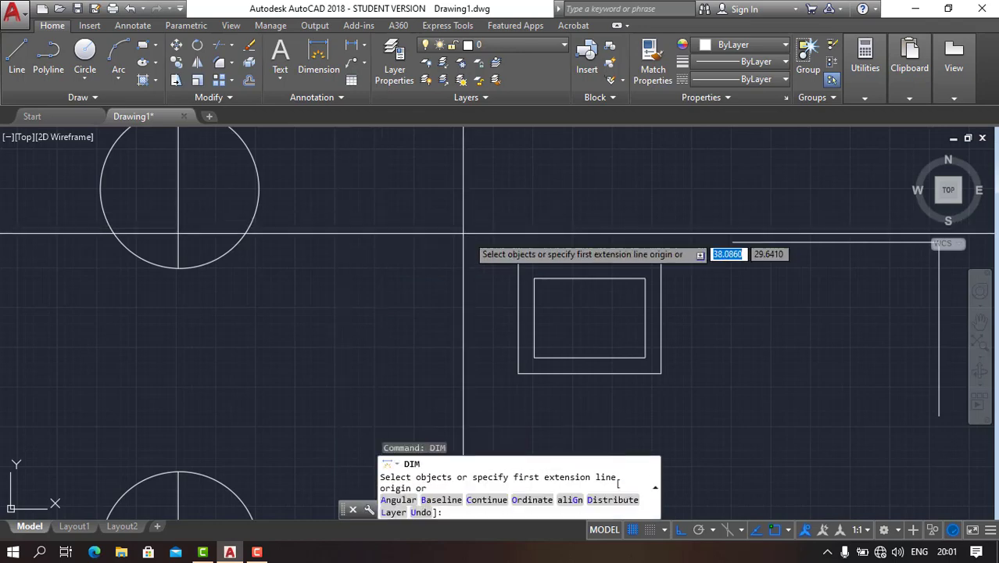
{"action": "scroll", "coordinate": [566, 277], "scroll_direction": "up", "scroll_amount": 2}
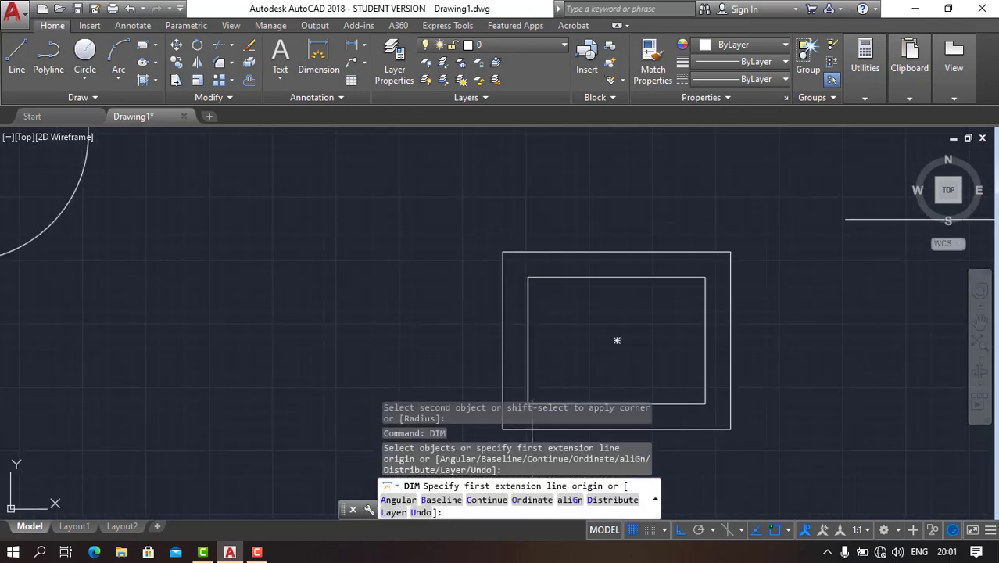
{"action": "middle_click_drag", "start_coordinate": [525, 272], "coordinate": [413, 280]}
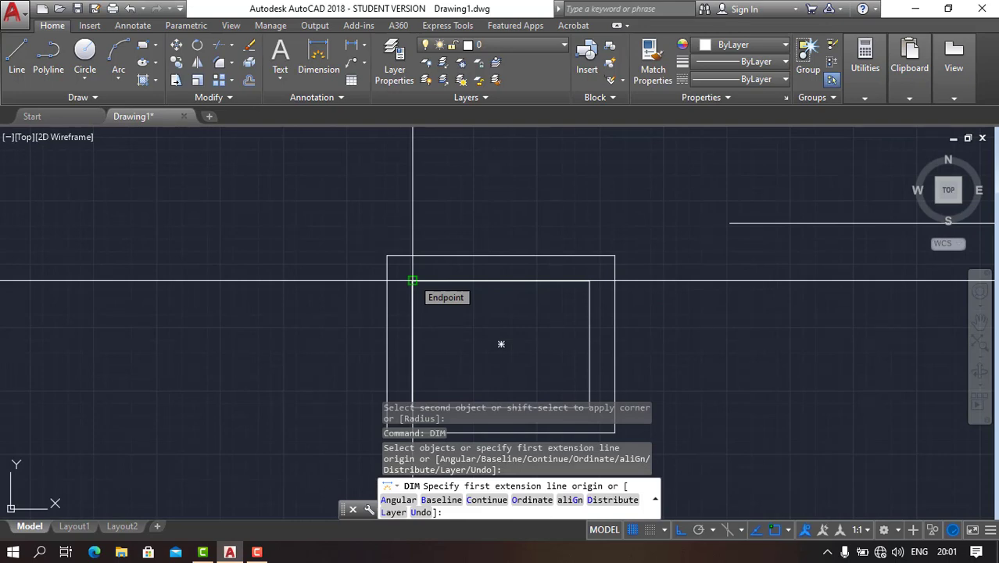
{"action": "left_click", "coordinate": [413, 280]}
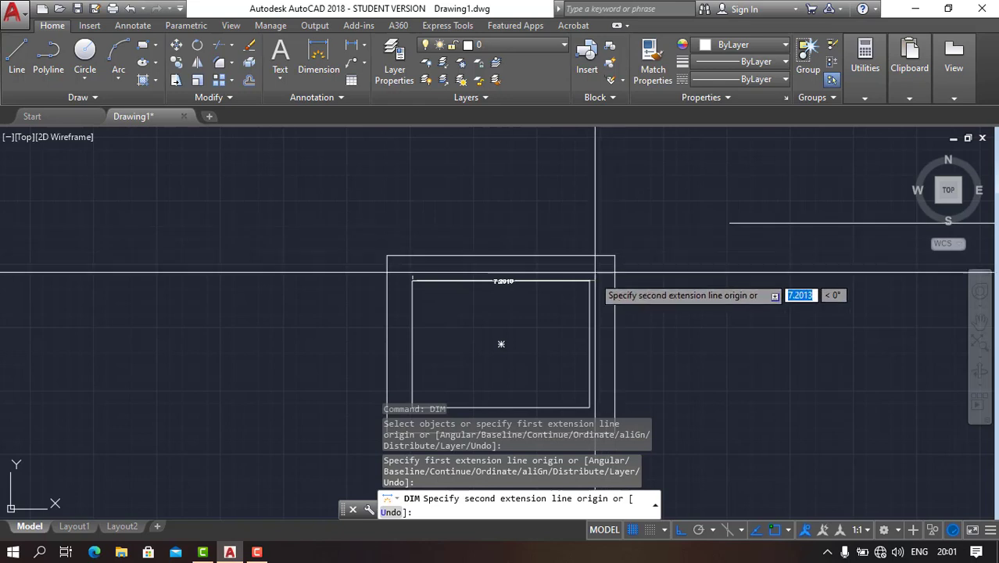
{"action": "scroll", "coordinate": [589, 286], "scroll_direction": "up", "scroll_amount": 2}
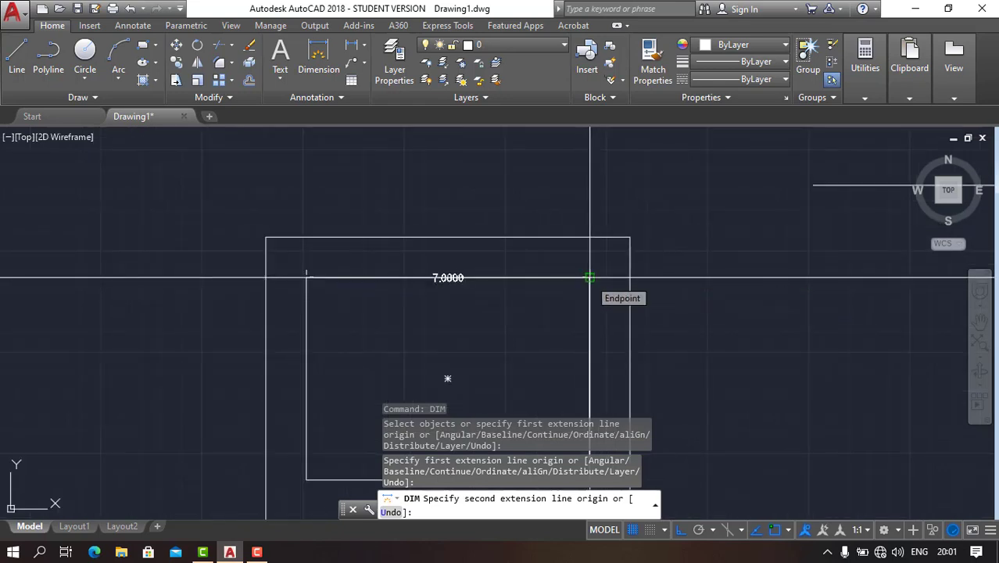
{"action": "left_click", "coordinate": [589, 278]}
{"action": "scroll", "coordinate": [589, 279], "scroll_direction": "down", "scroll_amount": 3}
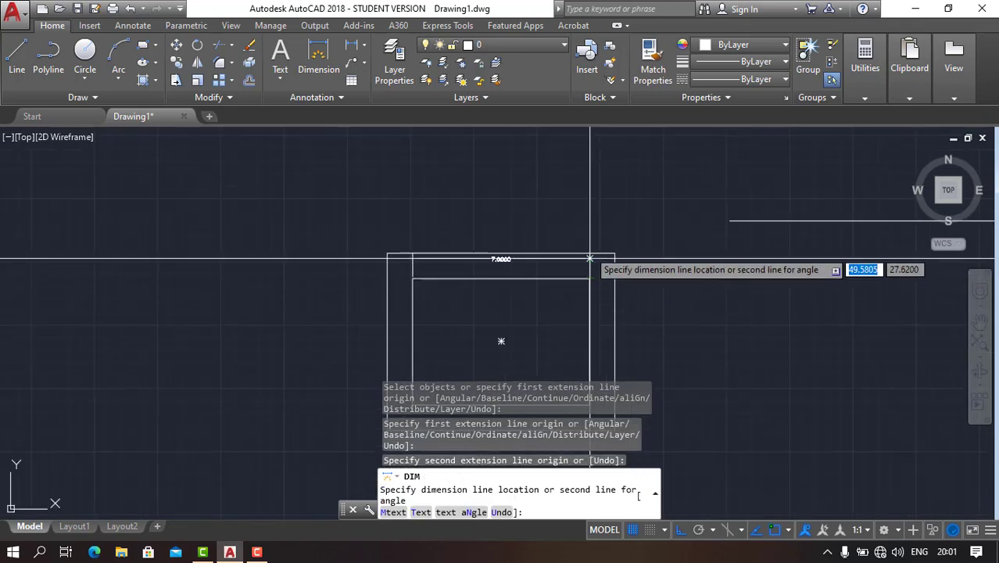
{"action": "scroll", "coordinate": [585, 233], "scroll_direction": "up", "scroll_amount": 4}
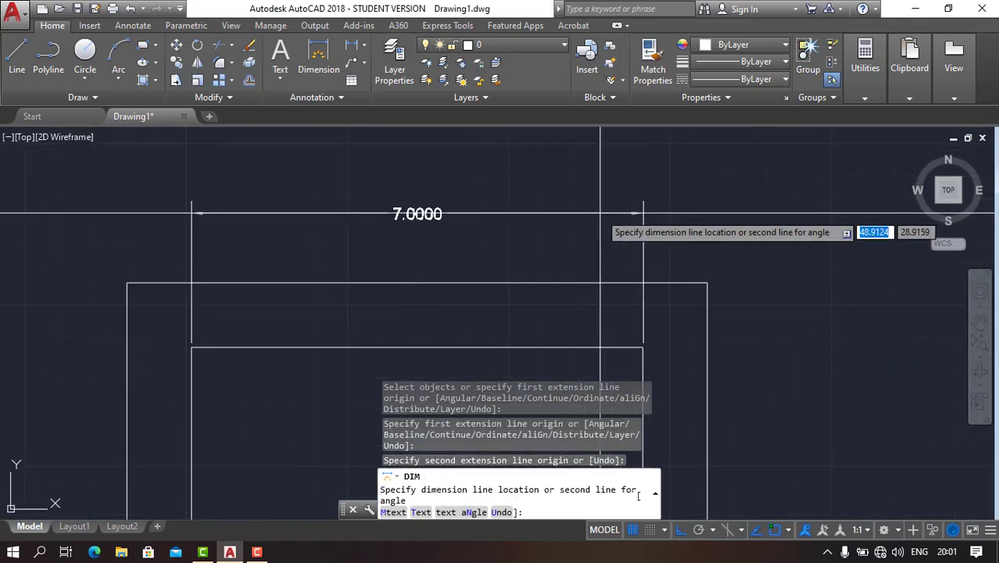
{"action": "left_click", "coordinate": [531, 213]}
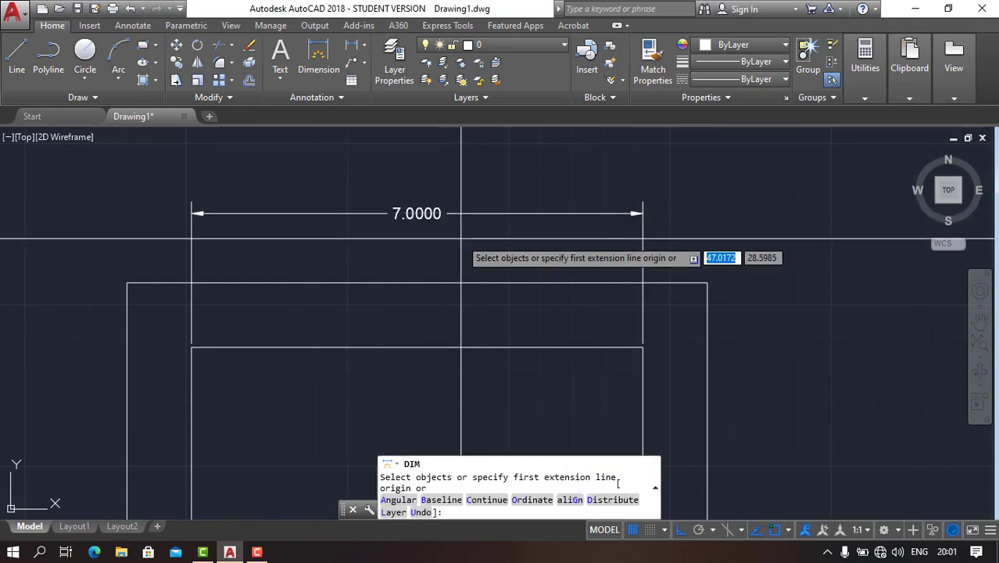
{"action": "scroll", "coordinate": [542, 233], "scroll_direction": "down", "scroll_amount": 2}
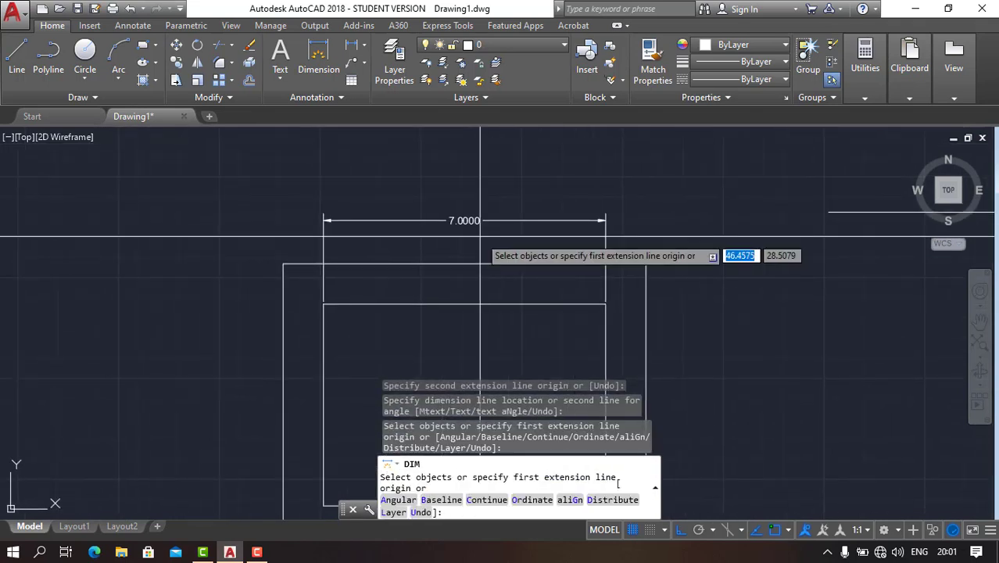
{"action": "key", "text": "Escape"}
{"action": "key", "text": "Escape"}
{"action": "key", "text": "Escape"}
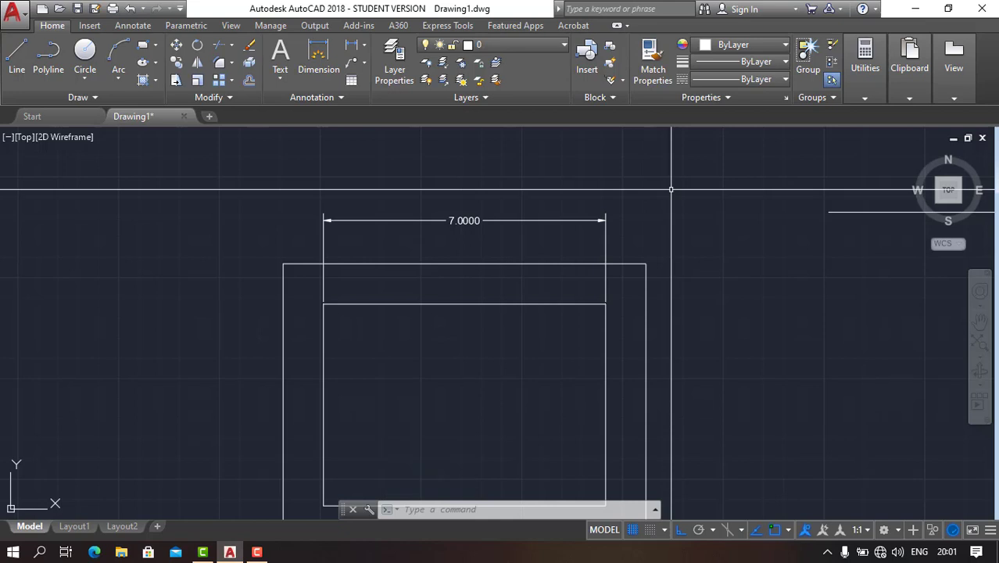
{"action": "scroll", "coordinate": [670, 189], "scroll_direction": "down", "scroll_amount": 8}
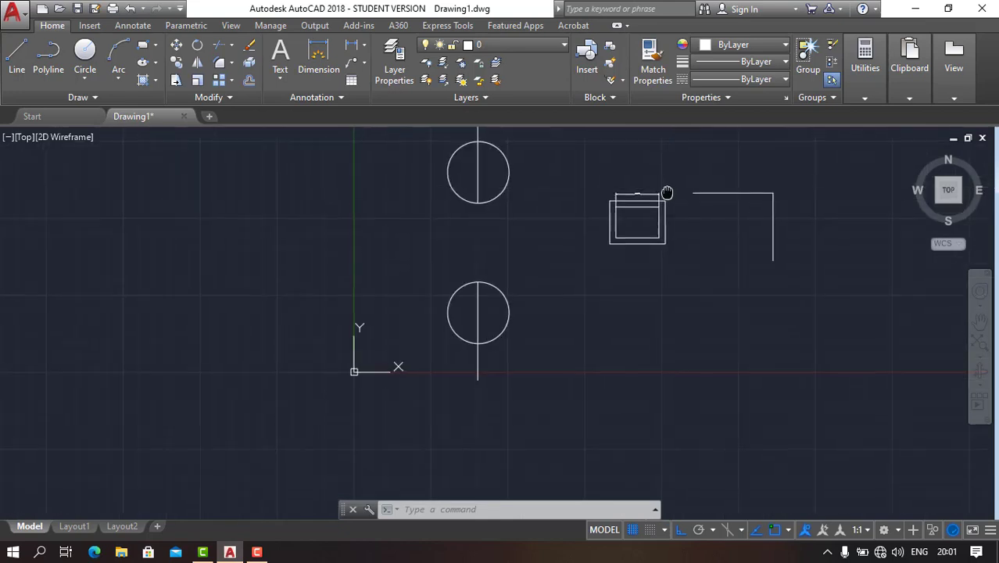
{"action": "middle_click_drag", "start_coordinate": [665, 194], "coordinate": [567, 261]}
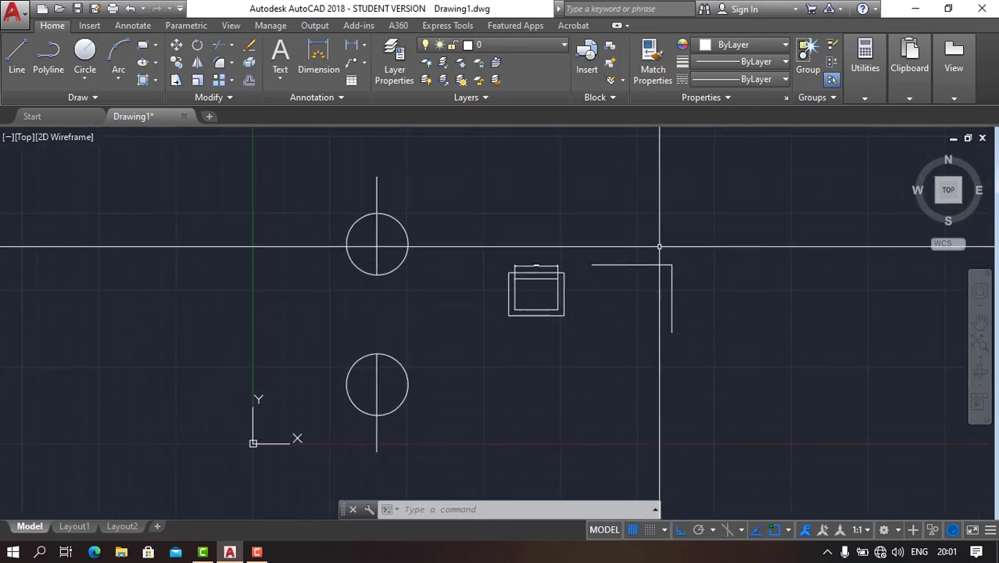